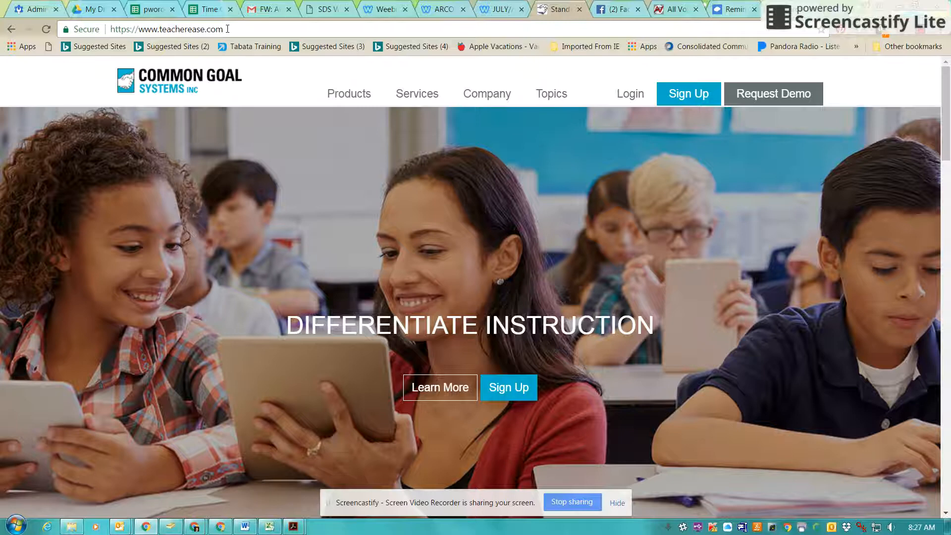
Step: Address the Outlook draft to the suggested recipient with subject 'Teacher Ease Log In'
mouse_move(120, 526)
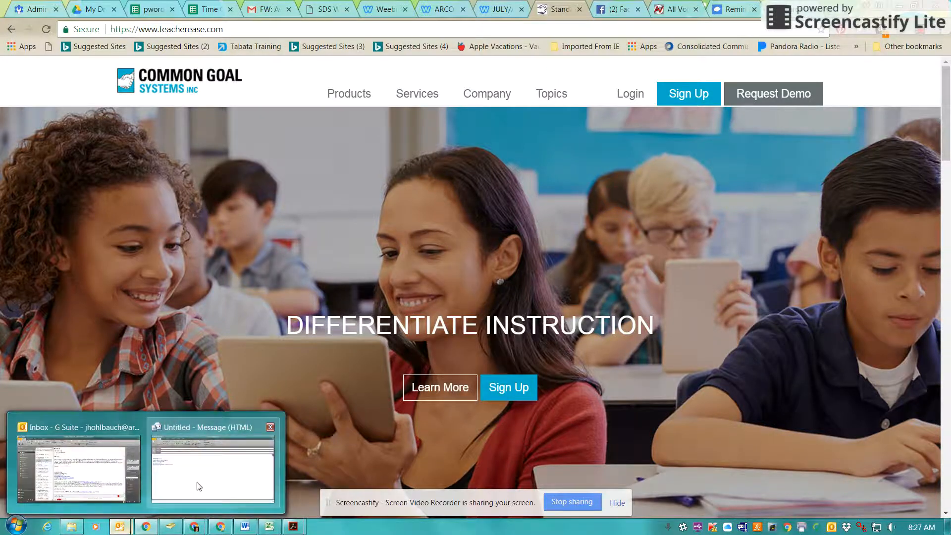
left_click(198, 487)
left_click(83, 99)
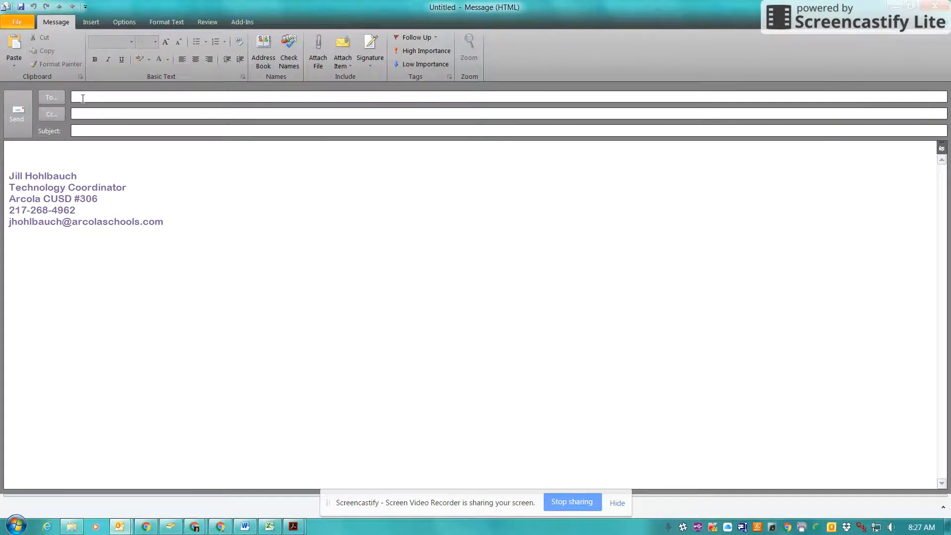
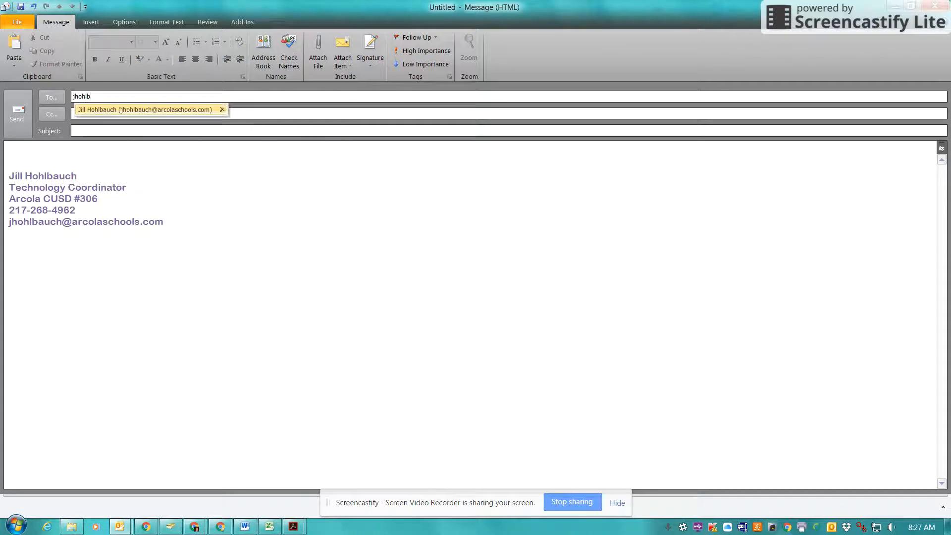
left_click(105, 110)
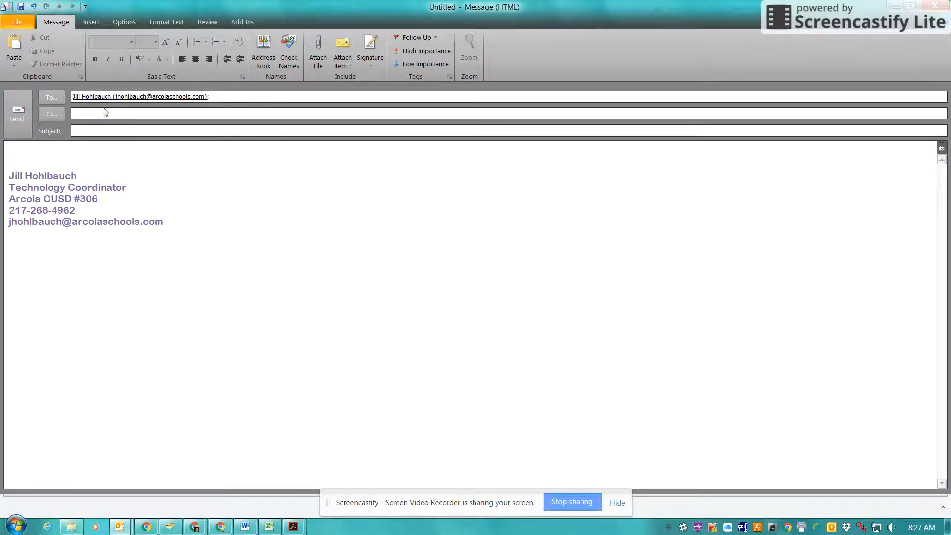
left_click(89, 134)
type("Teacher Ease Log In")
Step: Write a sample login e-mail line and a student name with Grade 3 line in the body
left_click(9, 232)
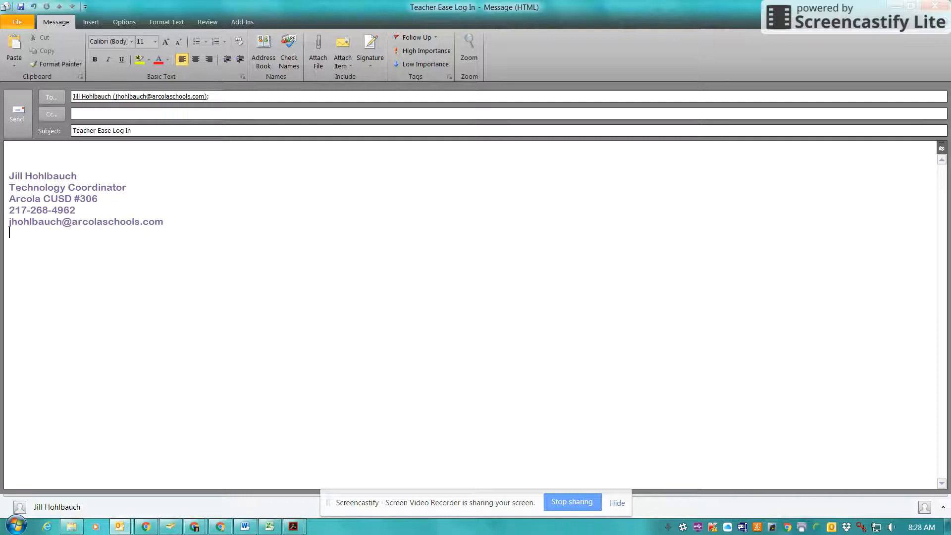
left_click(37, 163)
type("email@gmail.com")
key("Return")
key("Return")
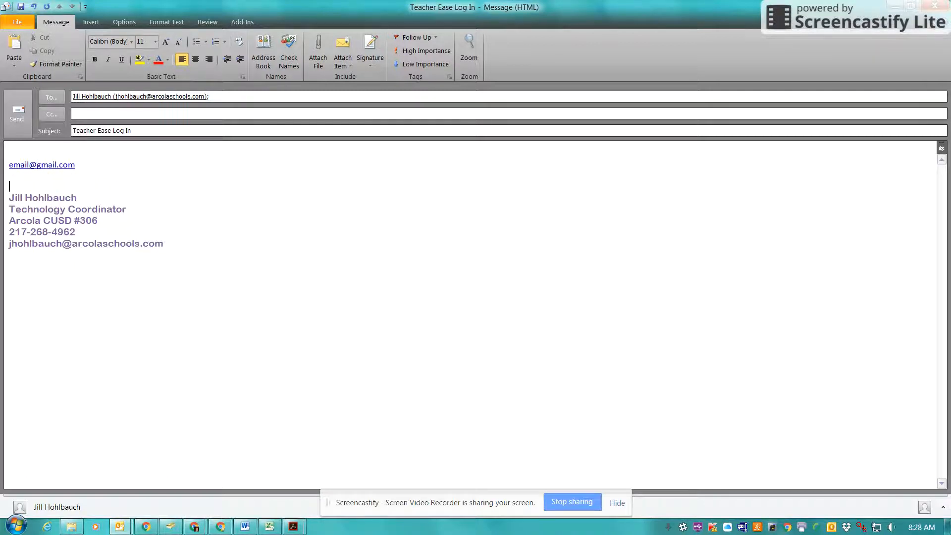
type("John Doe - Grade 3")
key("Return")
key("Return")
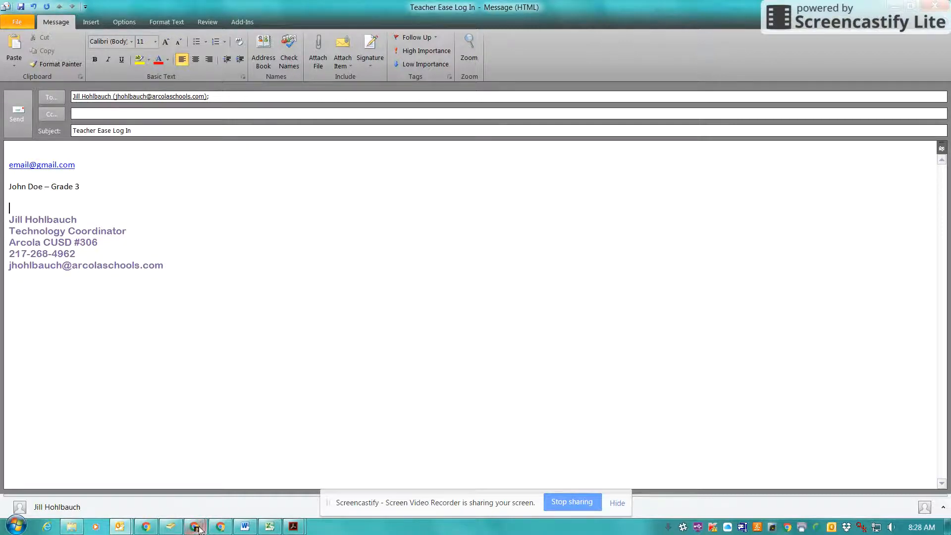
mouse_move(196, 526)
left_click(180, 483)
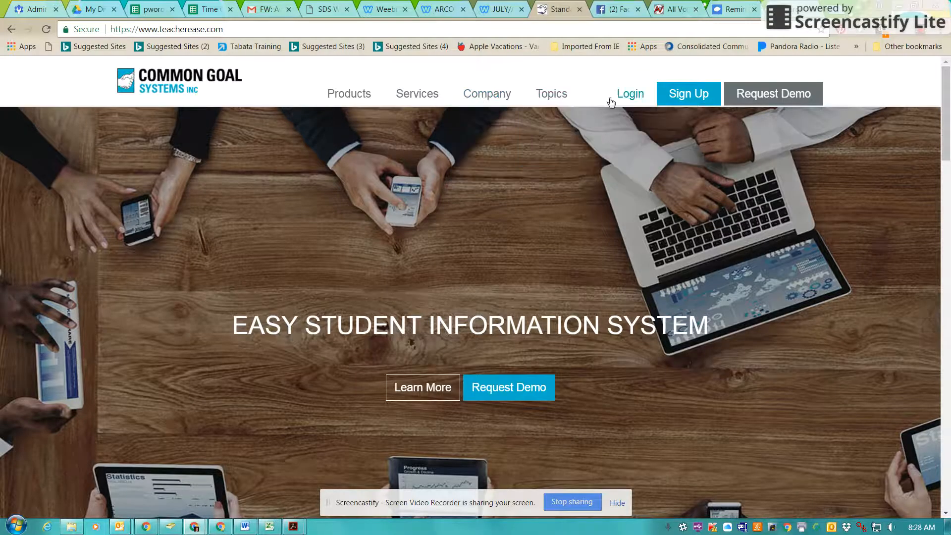
Step: Log in to TeacherEase, replacing the autofilled credentials with the parent account e-mail and password
left_click(634, 94)
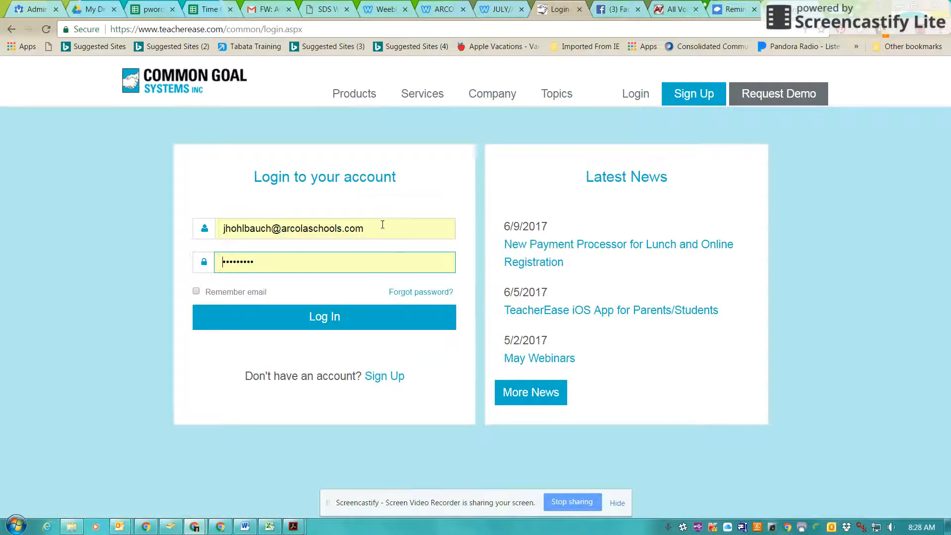
left_click_drag(383, 226, 1, 205)
type("v")
key("BackSpace")
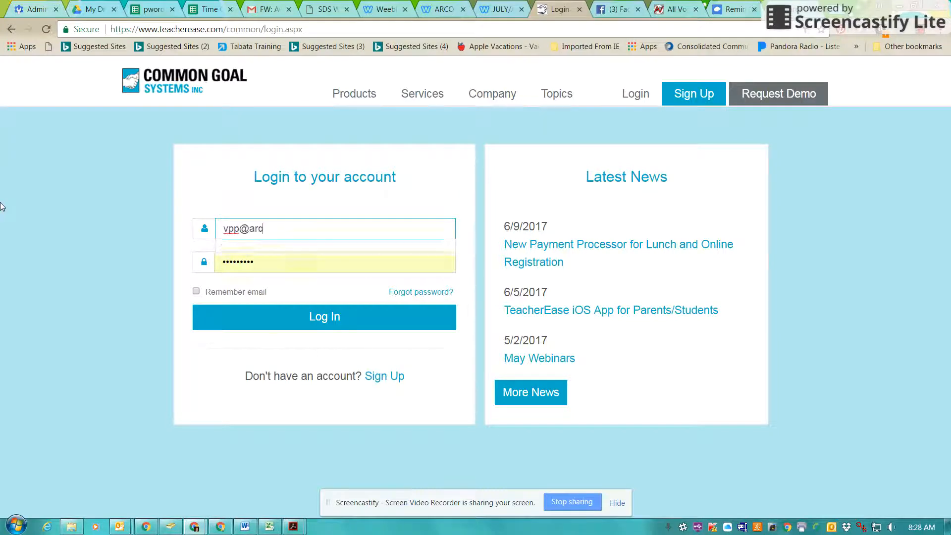
key("Tab")
type("*******")
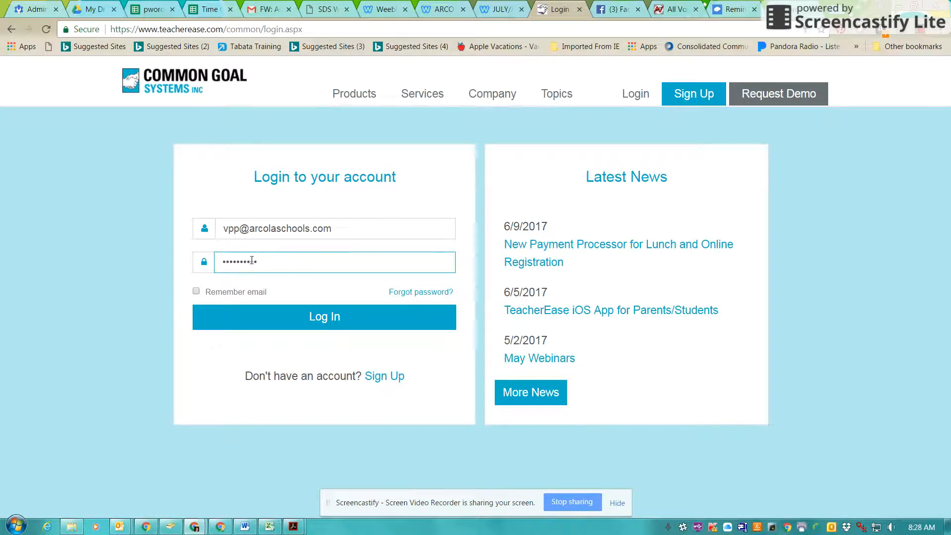
left_click(341, 323)
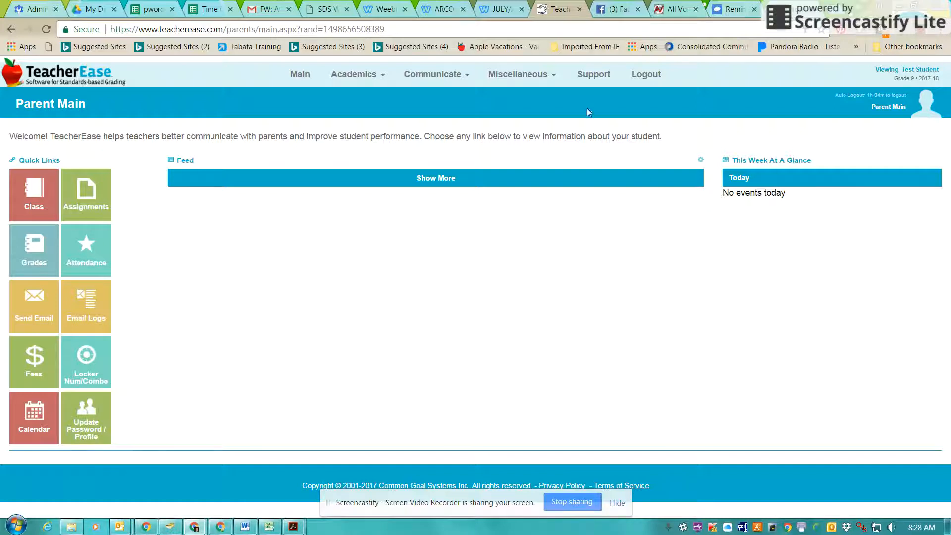
Step: Go to Miscellaneous > Online Registration and continue registering the existing student, Test Student
left_click(520, 77)
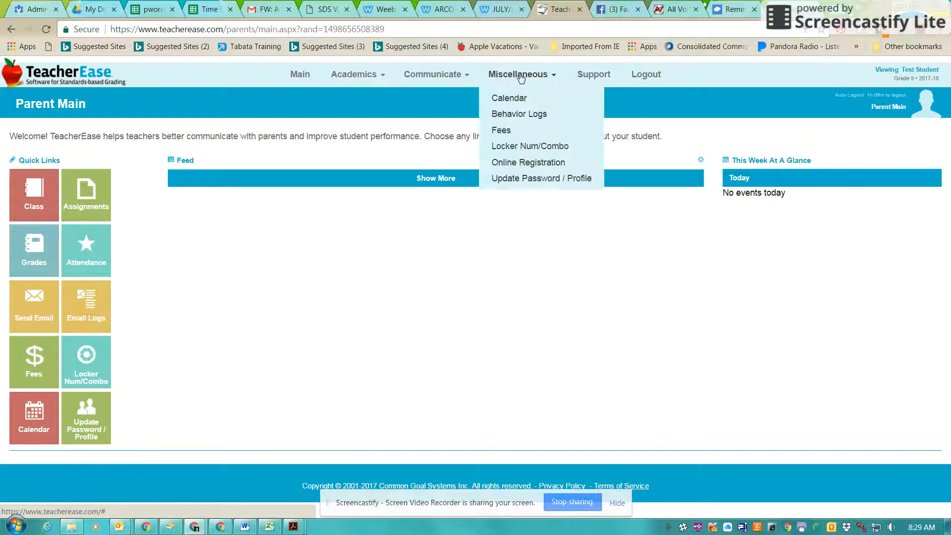
left_click(523, 164)
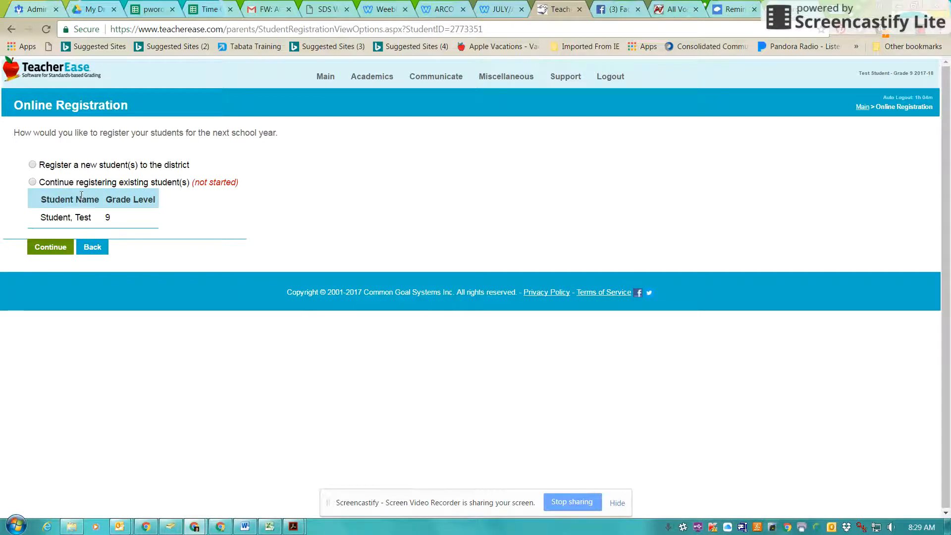
left_click(32, 182)
left_click(44, 250)
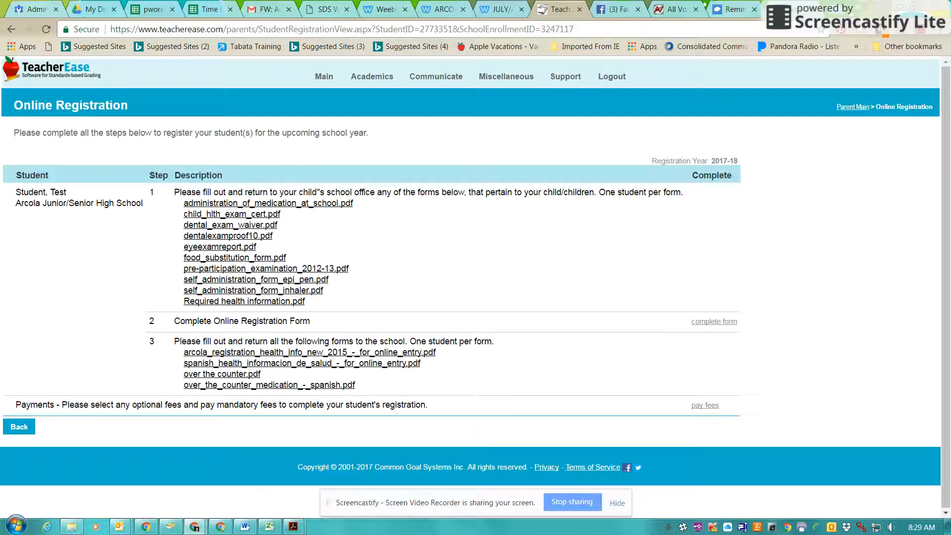
Step: Open the registration form from the 'complete form' link beside step 2
mouse_move(245, 527)
left_click(721, 323)
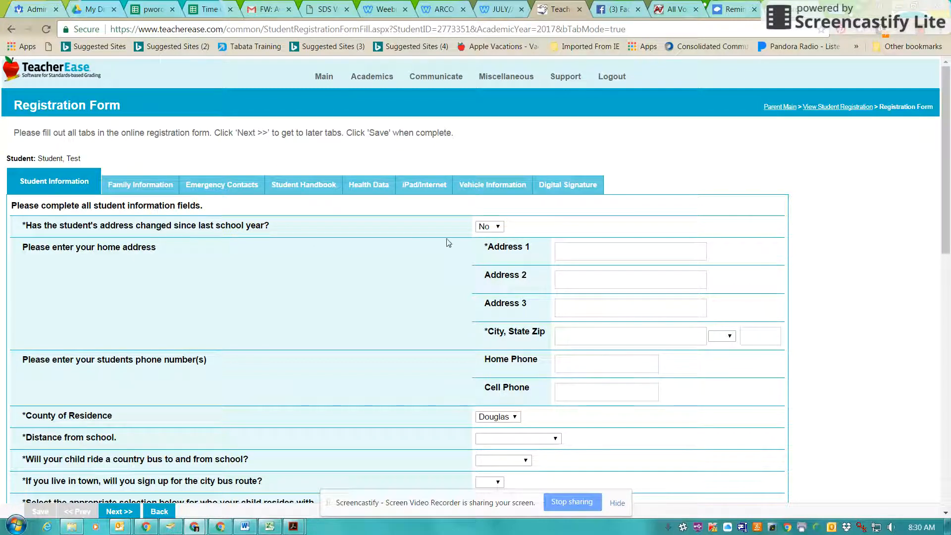
Step: Answer the address-changed question and enter the home street address and city
left_click(483, 229)
left_click(575, 245)
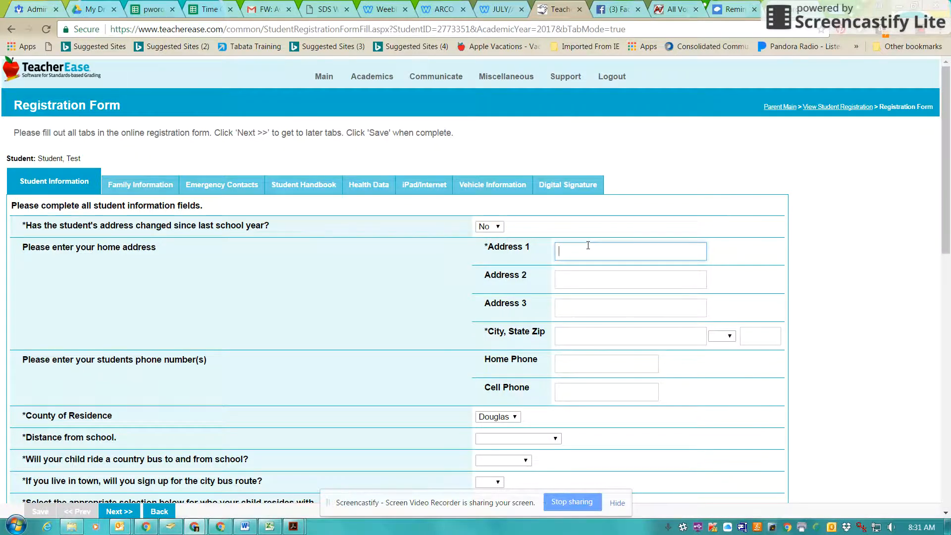
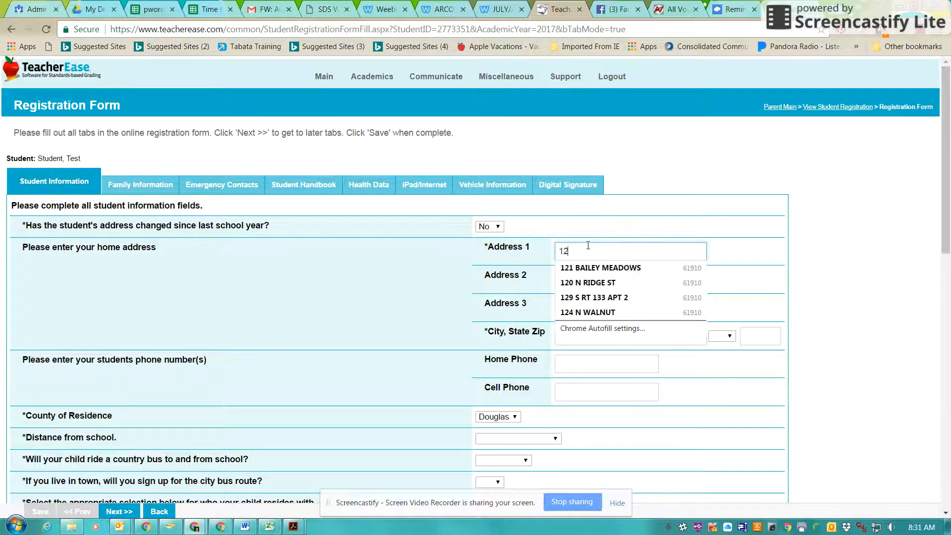
key("Tab")
key("Tab")
key("Tab")
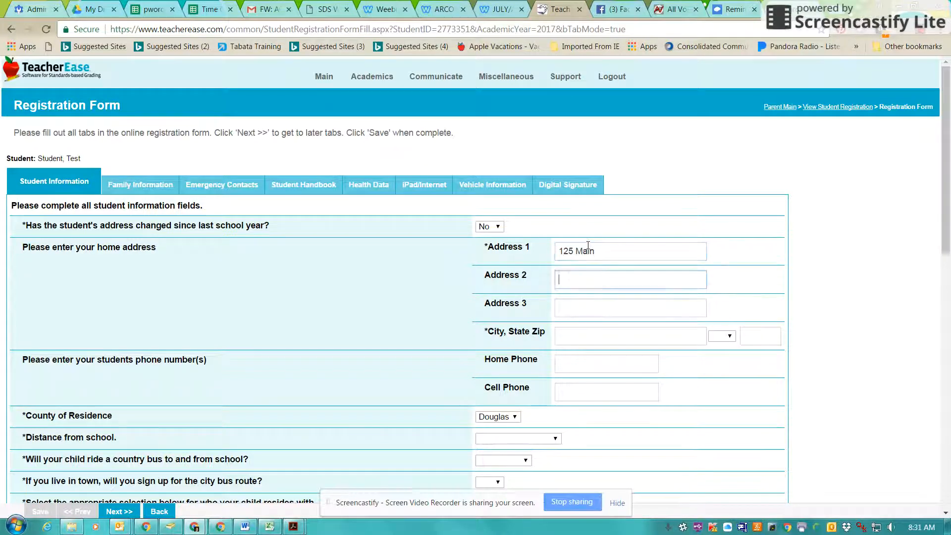
type("A")
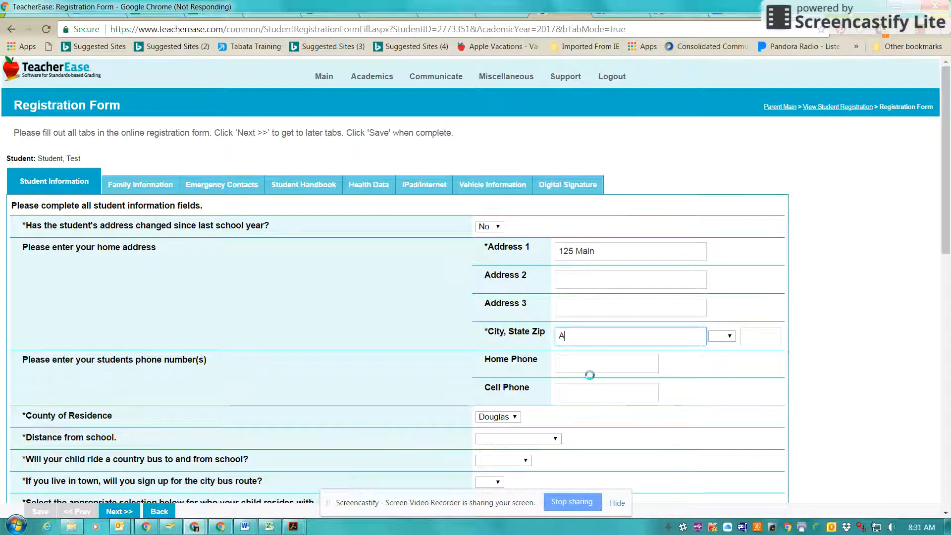
type("rcol")
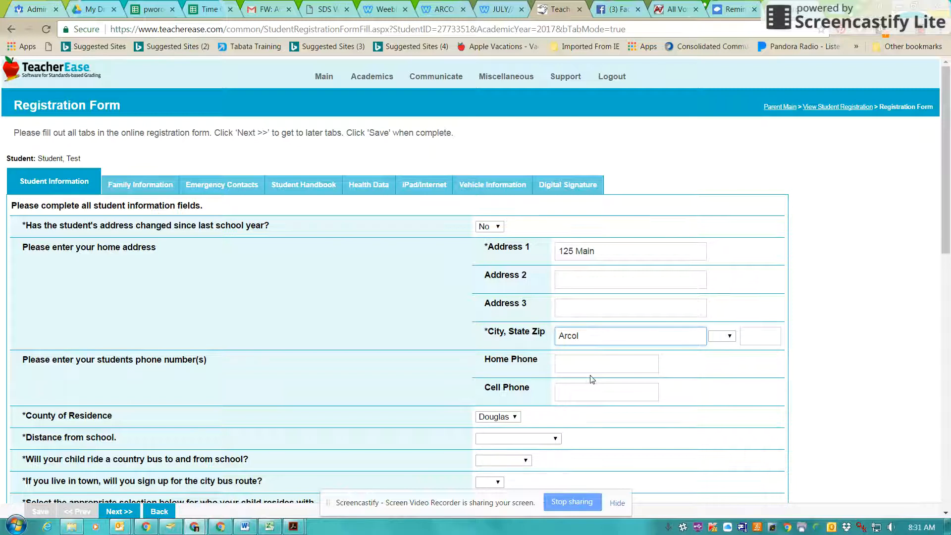
type("a")
Step: Choose IL as the state and fill in the ZIP, home and cell phone numbers
left_click(729, 342)
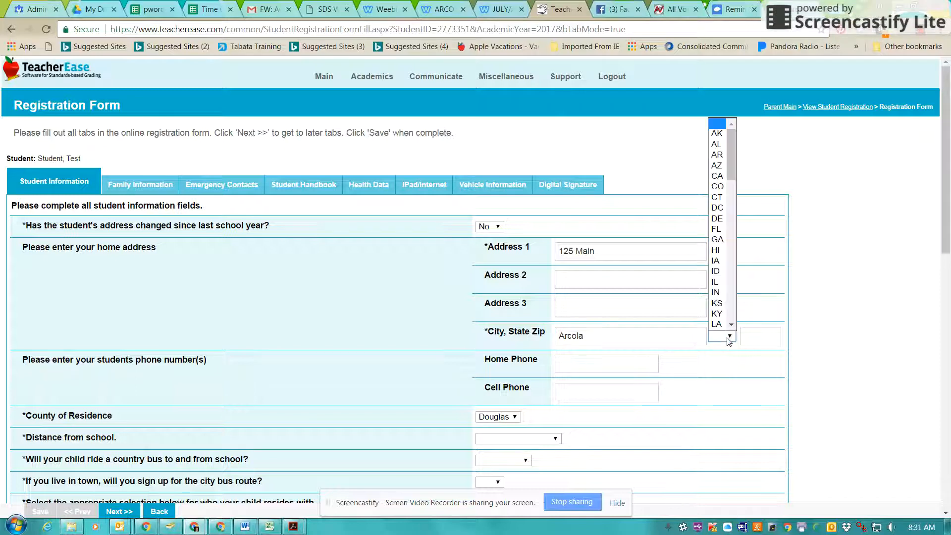
left_click(723, 282)
left_click(758, 335)
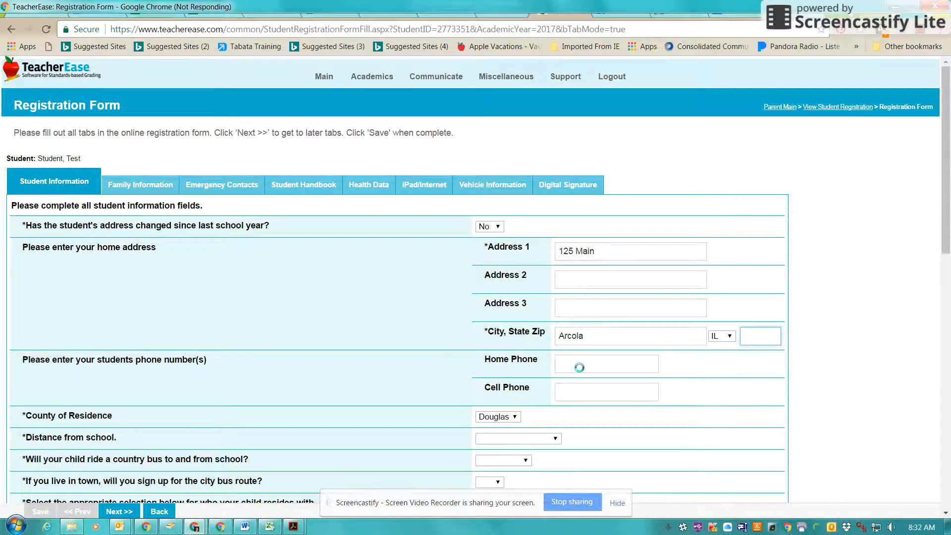
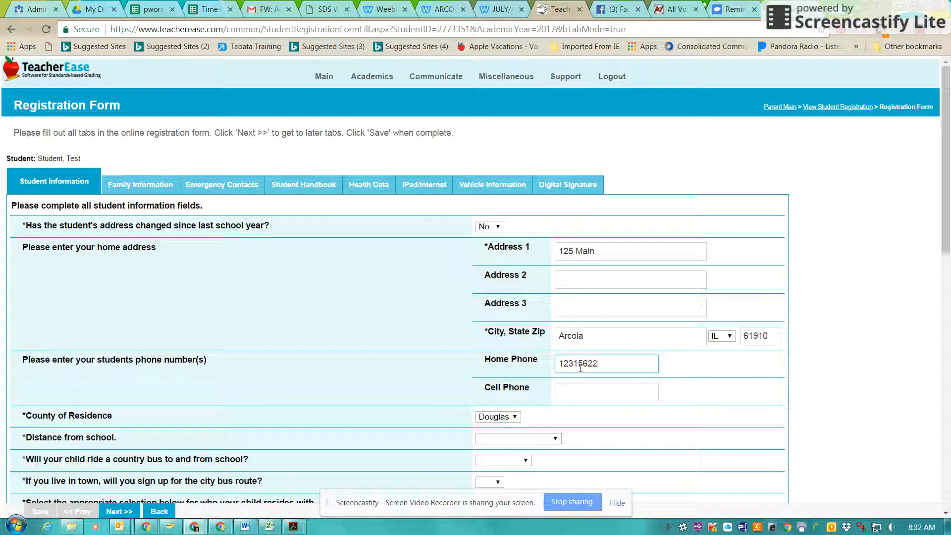
key("Tab")
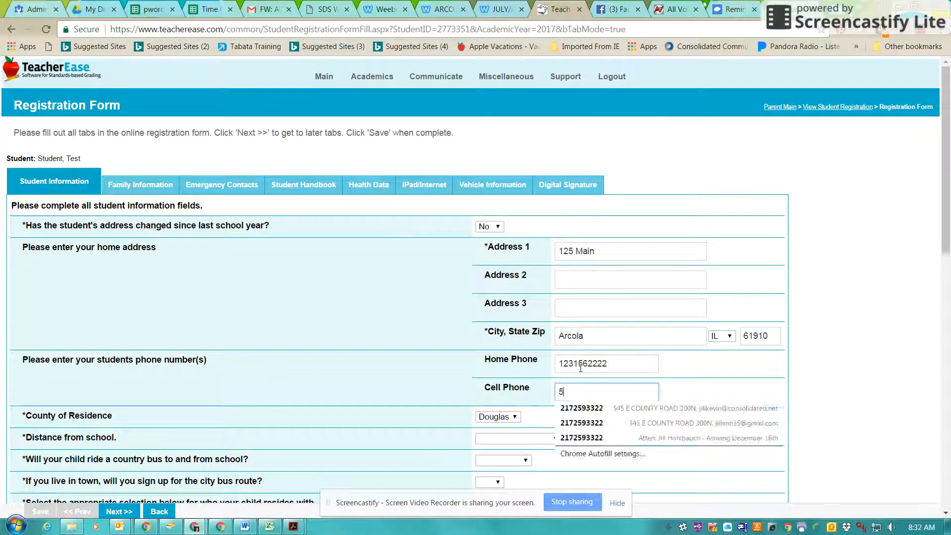
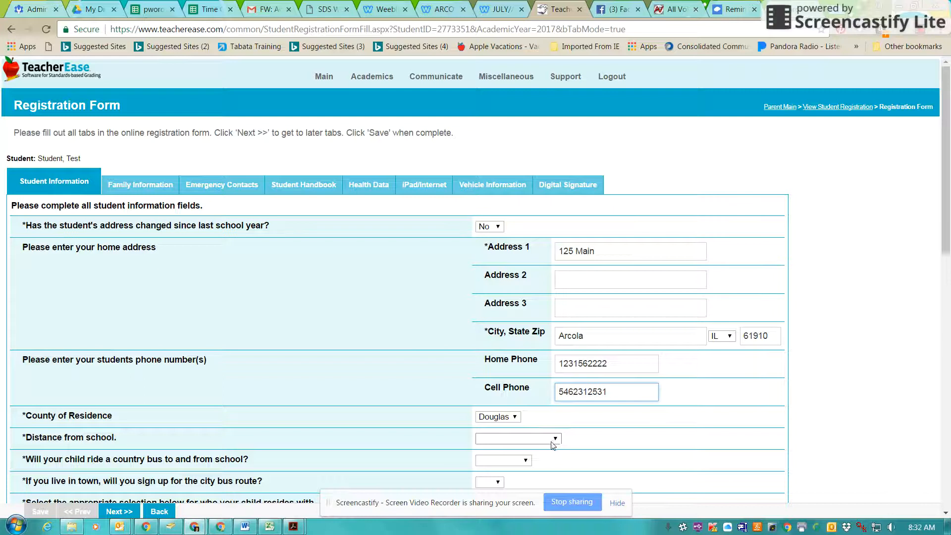
Step: Set distance to Over 1.5 Miles, both bus questions to No, and residence to Mother & Father
scroll(555, 438, "down", 2)
left_click(506, 315)
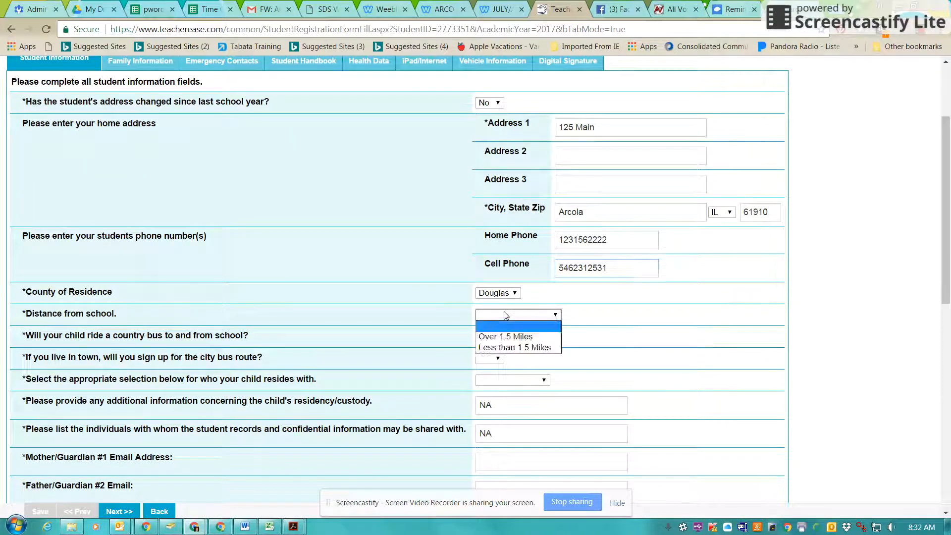
left_click(495, 336)
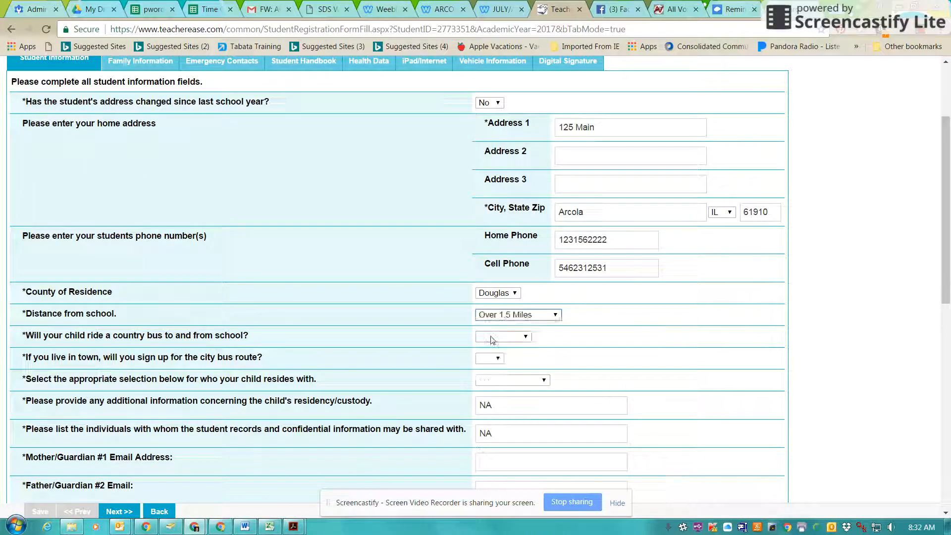
left_click(493, 338)
left_click(490, 370)
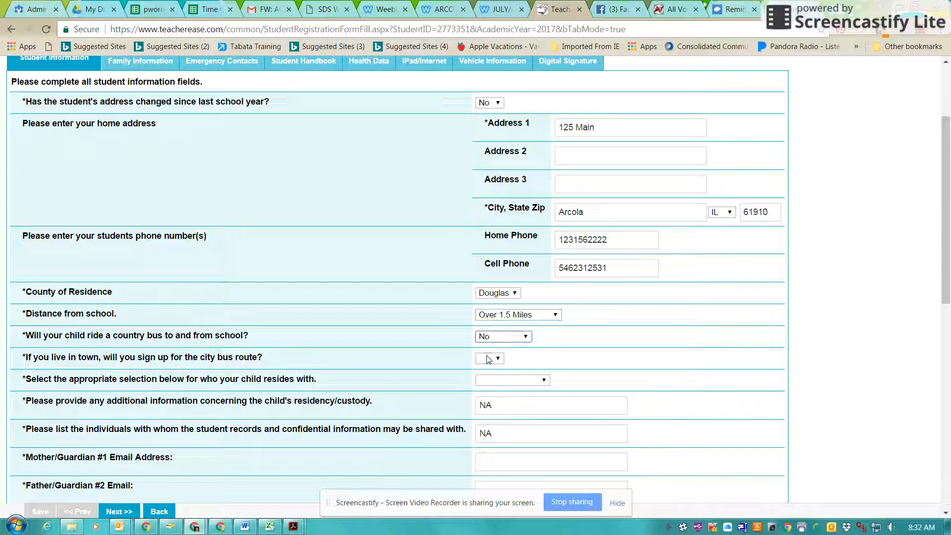
left_click(490, 357)
left_click(485, 390)
left_click(496, 384)
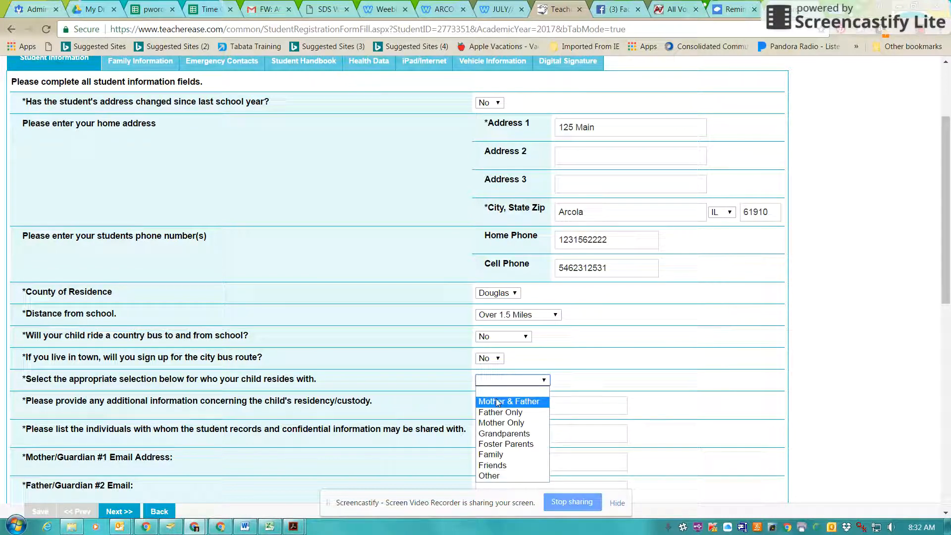
left_click(497, 402)
Step: Enter the parent e-mail address in the Mother/Guardian #1 email field
scroll(501, 413, "down", 1)
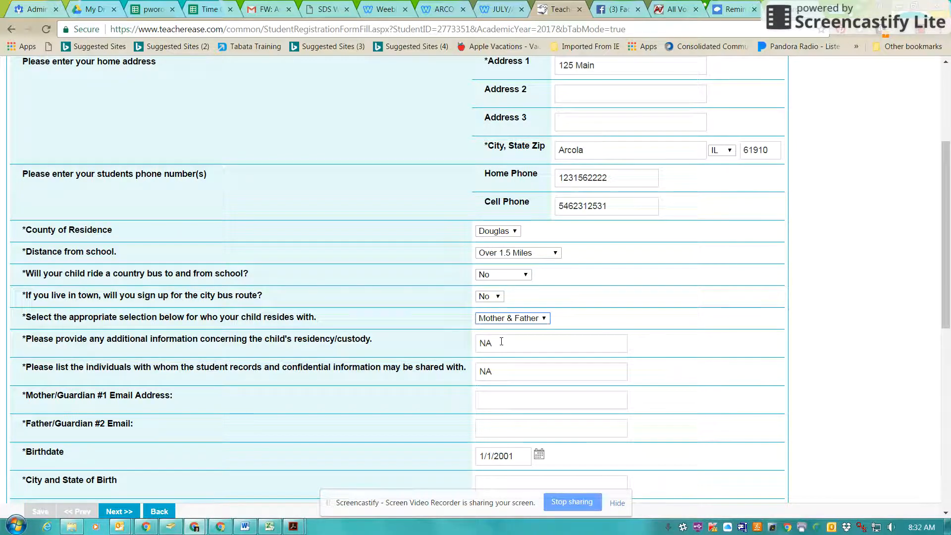
left_click(504, 403)
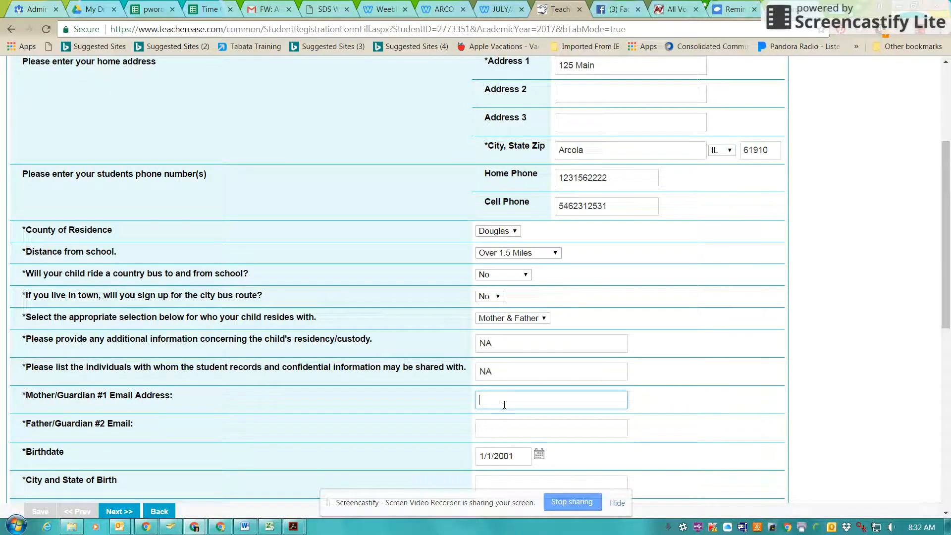
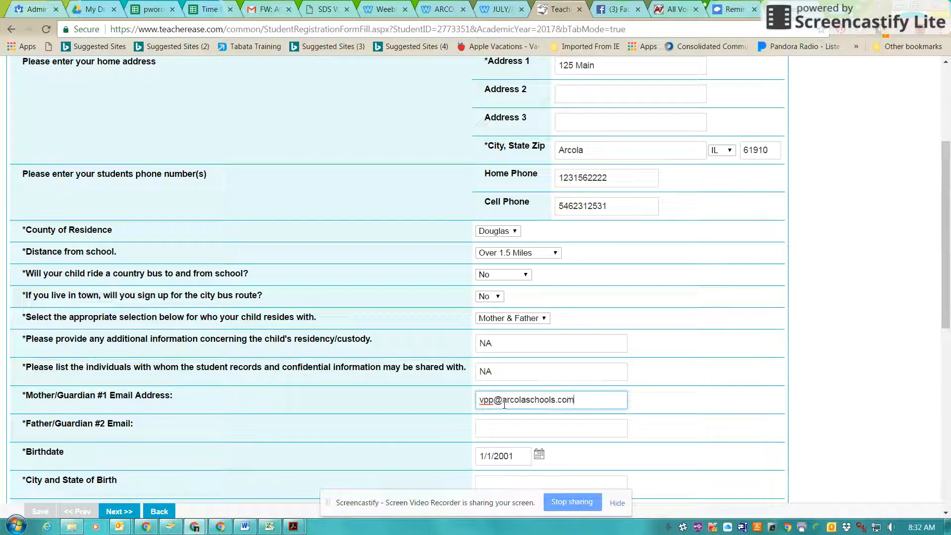
key("Tab")
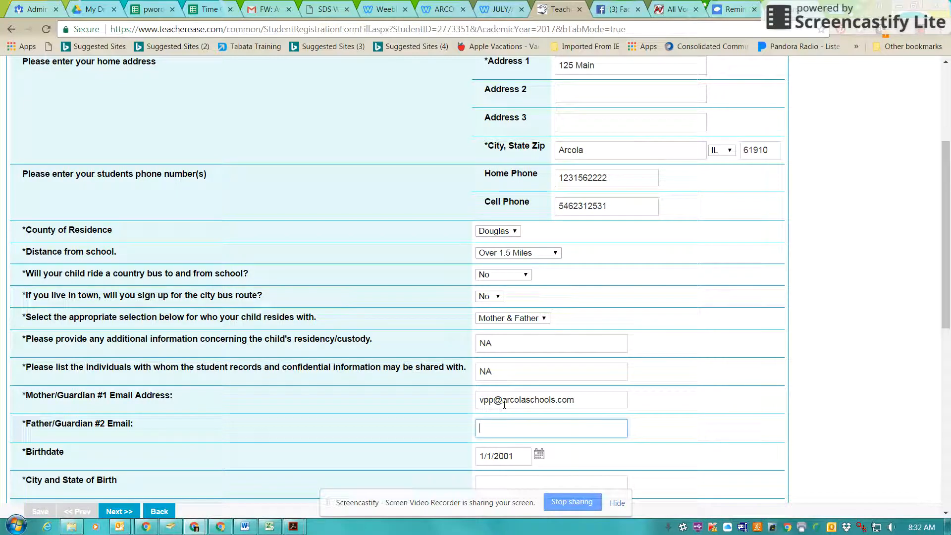
Step: Enter NA for the father's e-mail, Mattoon, IL as birth city and Coles as birth county
type("NA")
scroll(504, 405, "down", 3)
left_click(481, 362)
type("Coles")
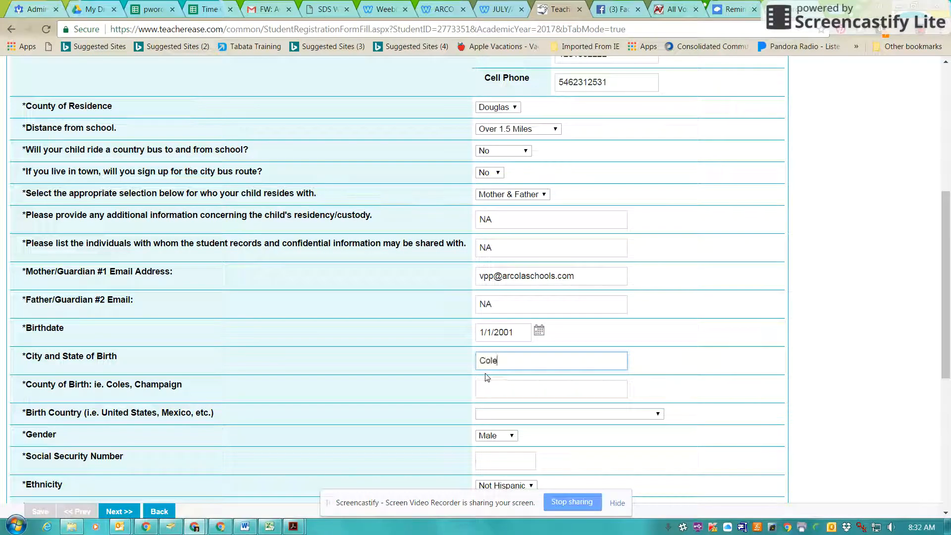
key("BackSpace")
key("BackSpace")
key("BackSpace")
key("BackSpace")
key("BackSpace")
type("Mattoon, IL")
key("Tab")
type("Coles")
key("Tab")
Step: Choose United States as the birth country and enter the Social Security Number
type("un")
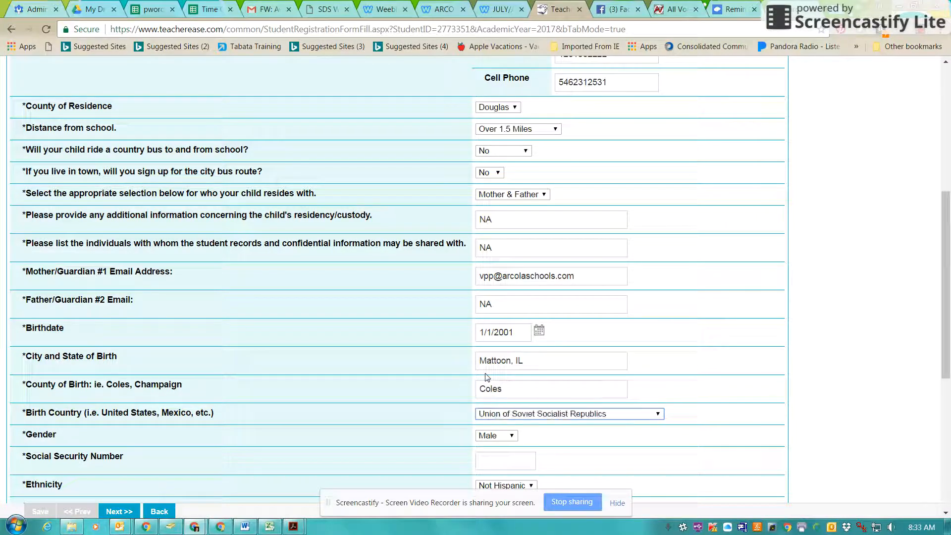
left_click(492, 415)
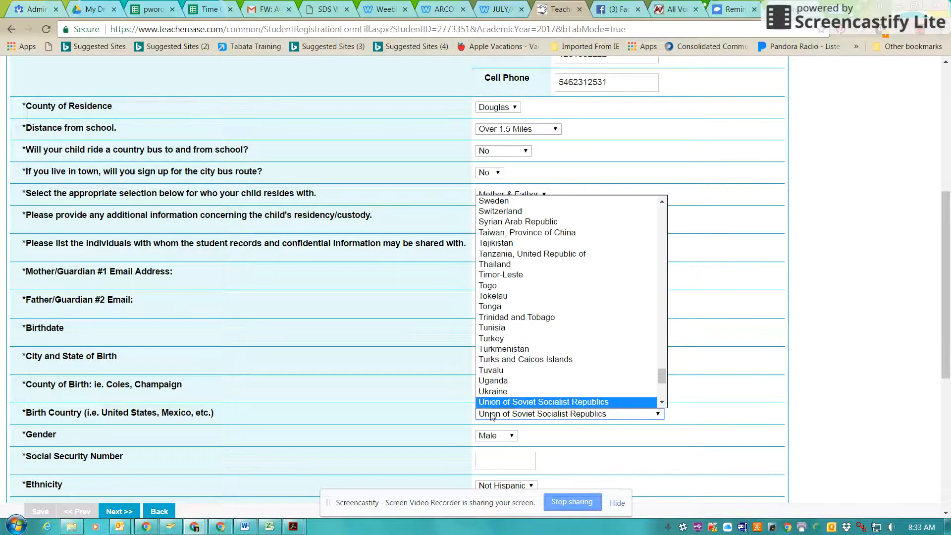
scroll(495, 359, "down", 3)
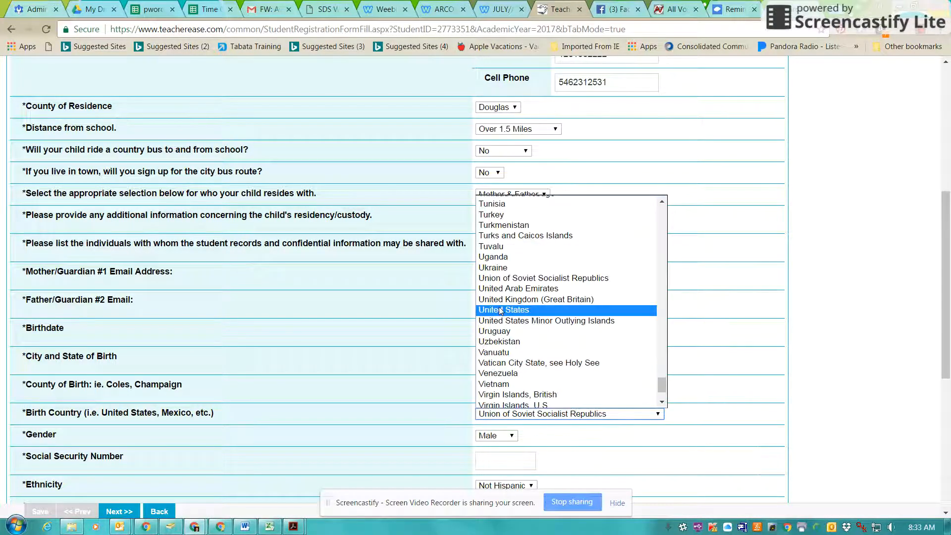
left_click(500, 310)
left_click(493, 461)
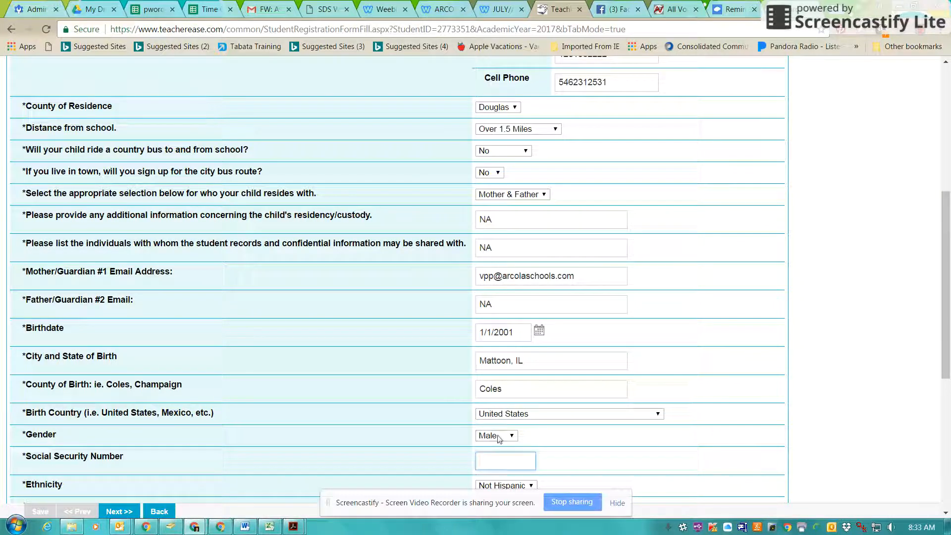
key("BackSpace")
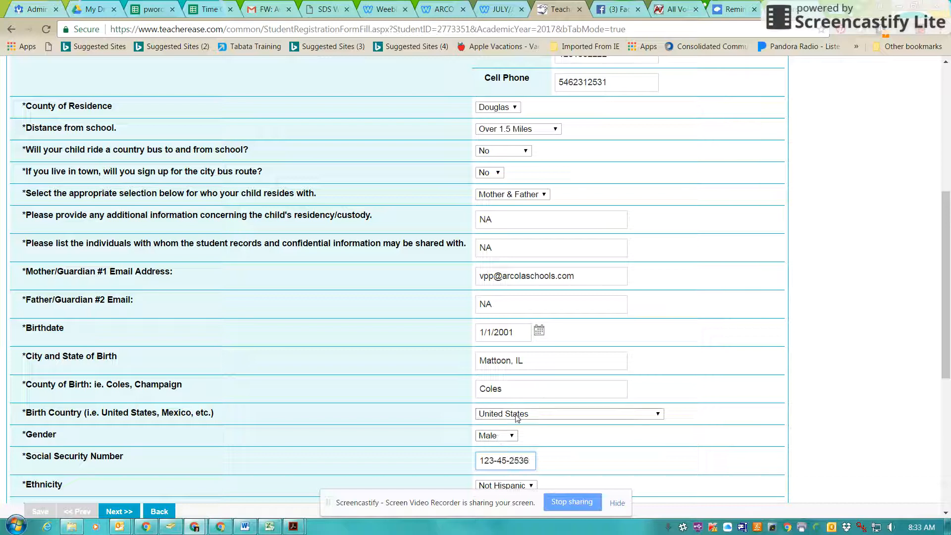
scroll(525, 421, "down", 5)
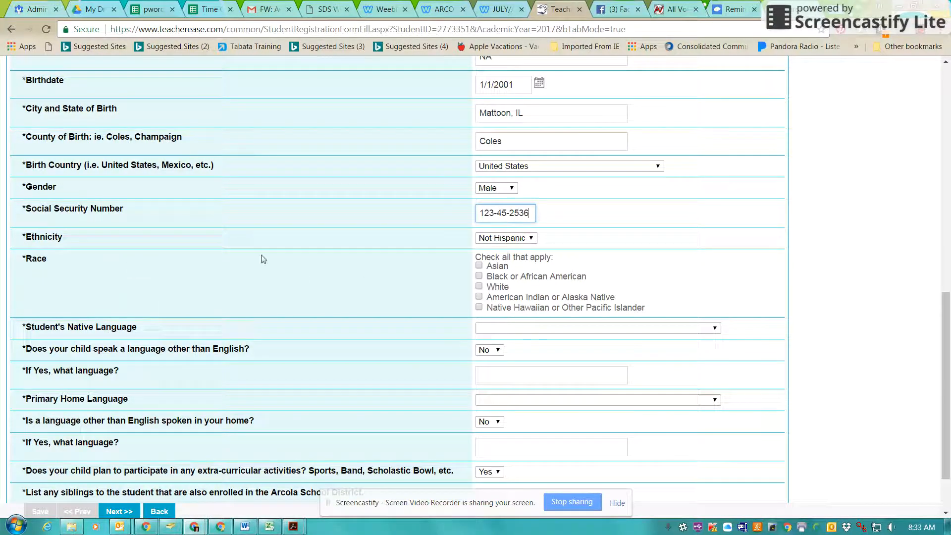
Step: Mark the student's race as White only and ethnicity as Hispanic
left_click(480, 287)
left_click(479, 276)
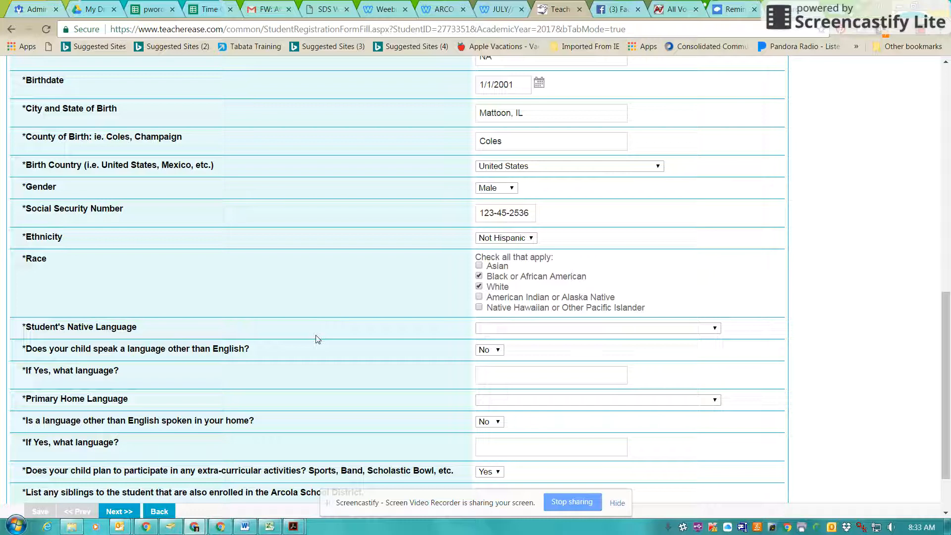
left_click(515, 240)
left_click(495, 258)
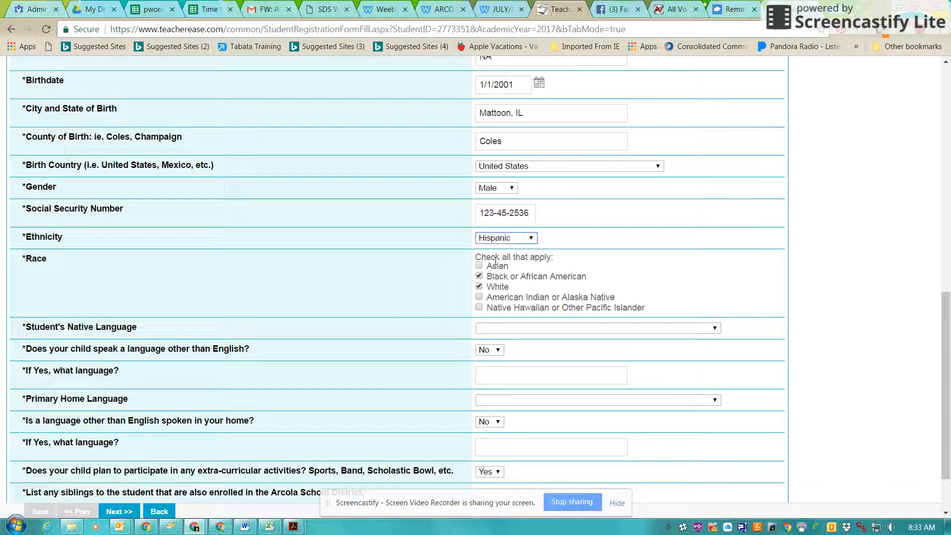
left_click(479, 276)
Step: Set the native language to English - 000 and answer NA for other language spoken
left_click(495, 329)
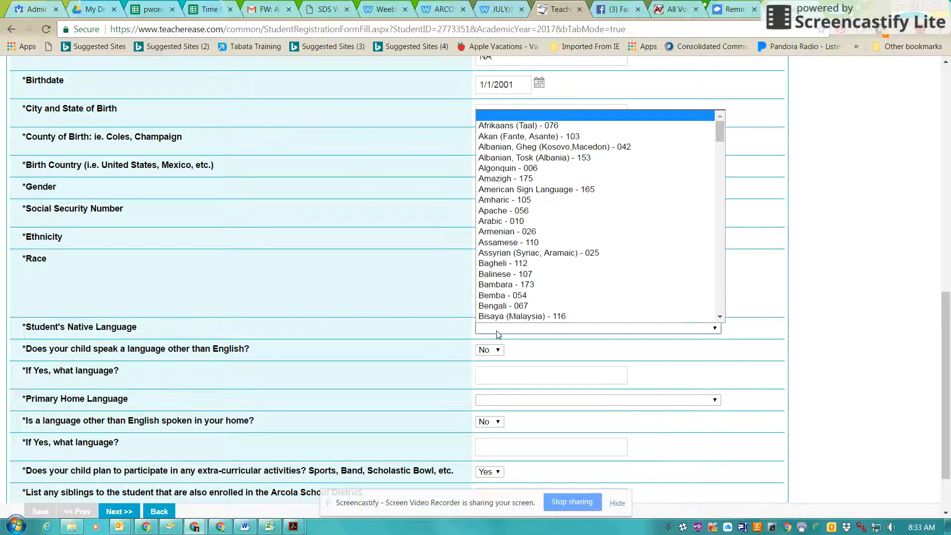
key("e")
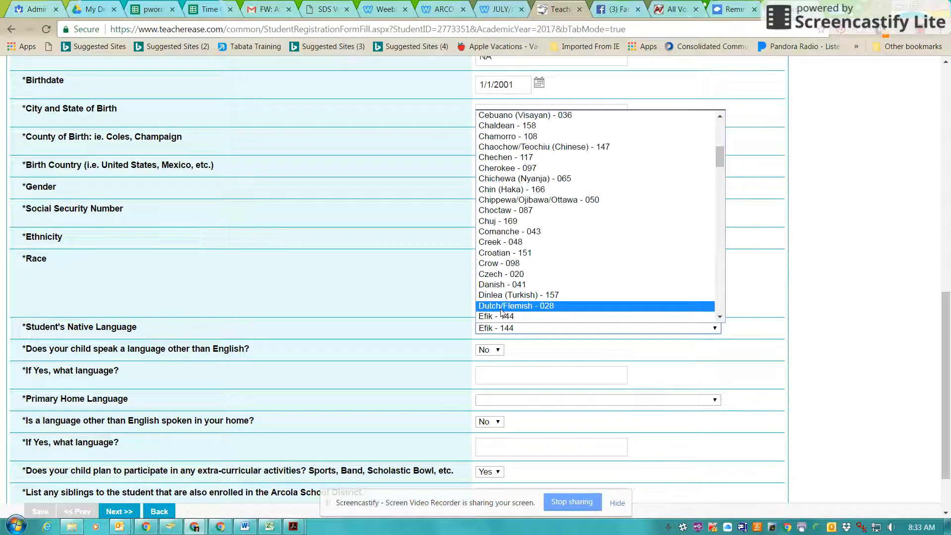
scroll(501, 312, "down", 4)
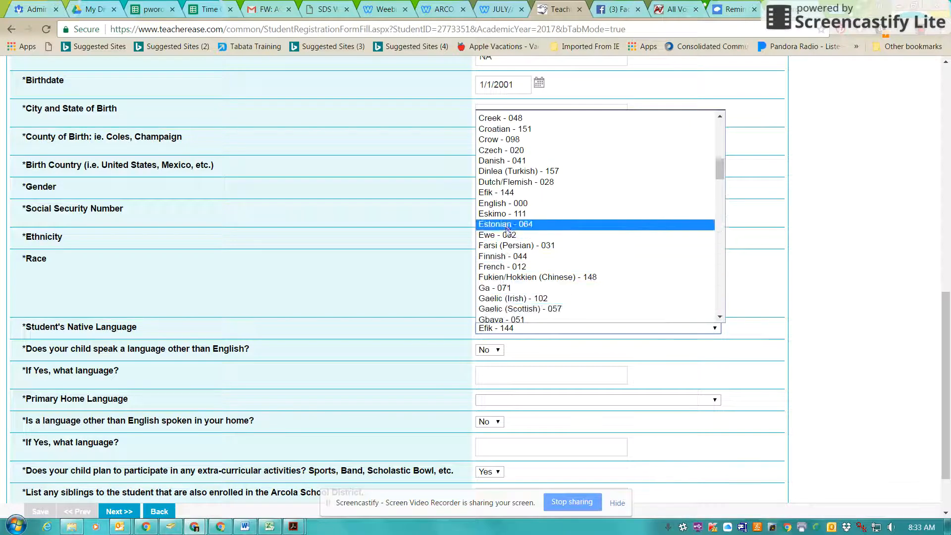
left_click(503, 203)
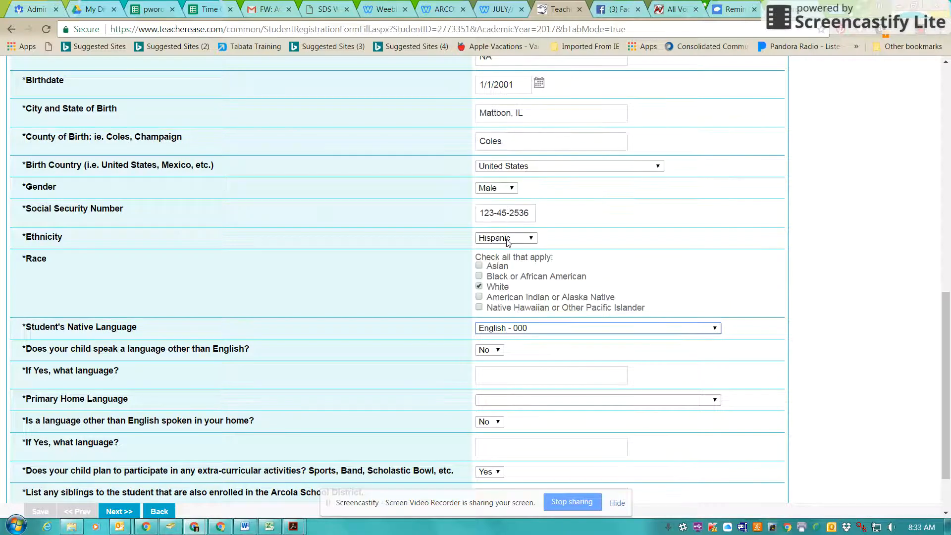
left_click(489, 364)
left_click(489, 381)
type("NA")
Step: Set primary home language to English - 000, with NA for other home language and siblings
left_click(492, 400)
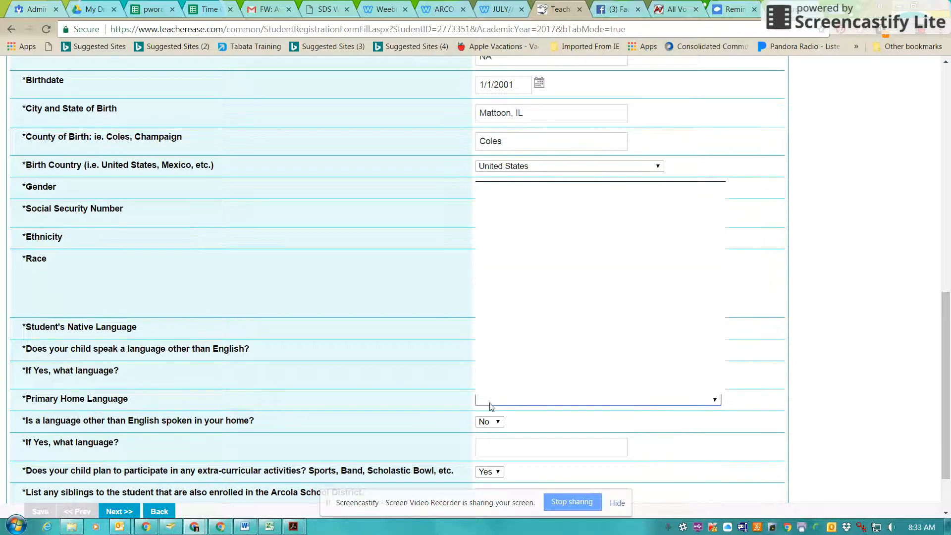
type("e")
scroll(510, 322, "down", 4)
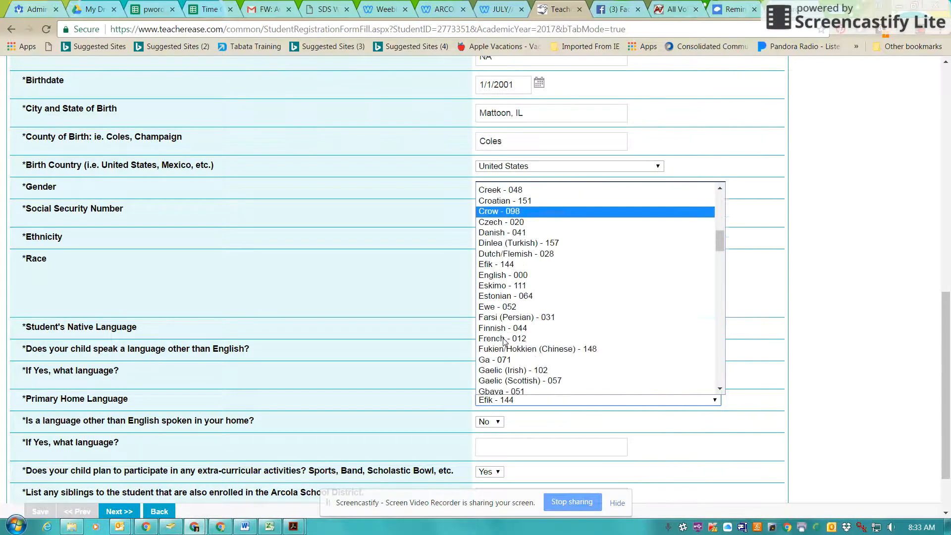
left_click(510, 276)
left_click(498, 452)
type("NA")
scroll(498, 452, "down", 3)
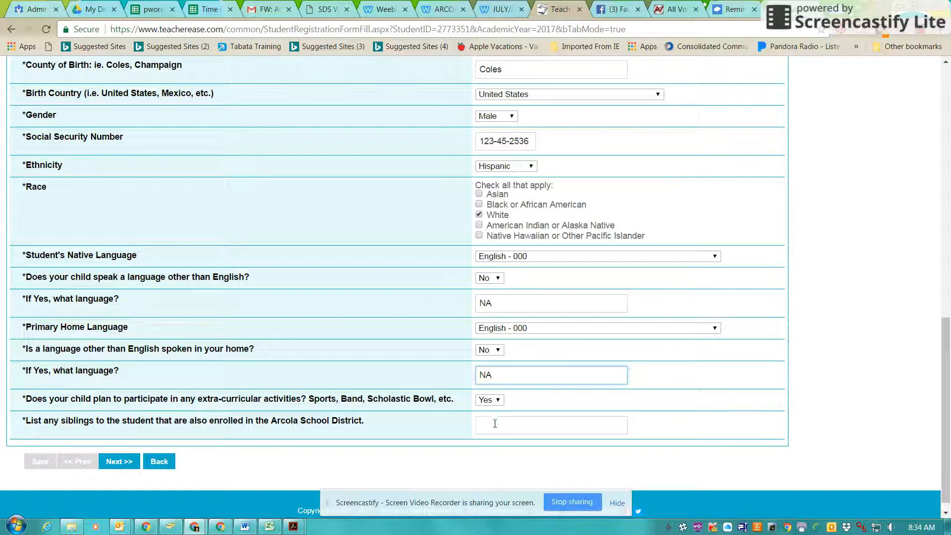
left_click(500, 426)
type("NA")
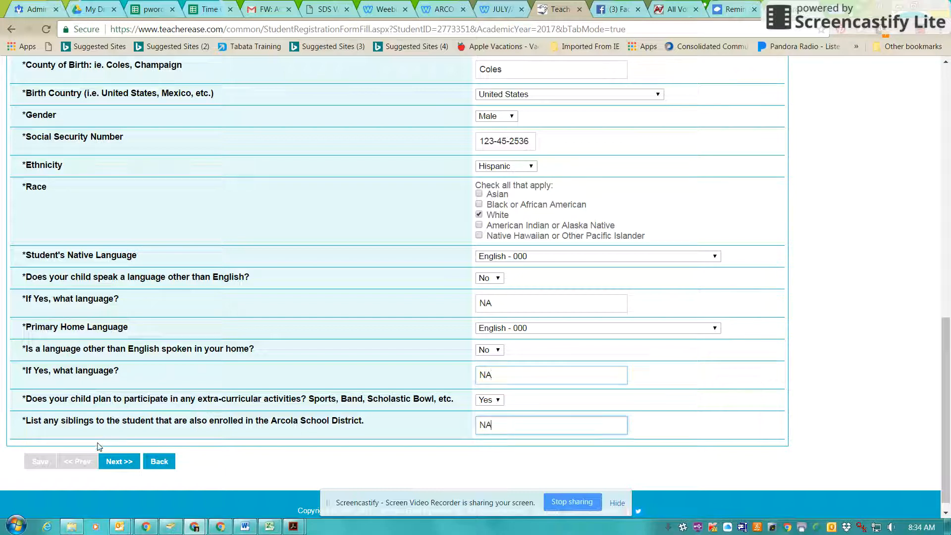
left_click(119, 466)
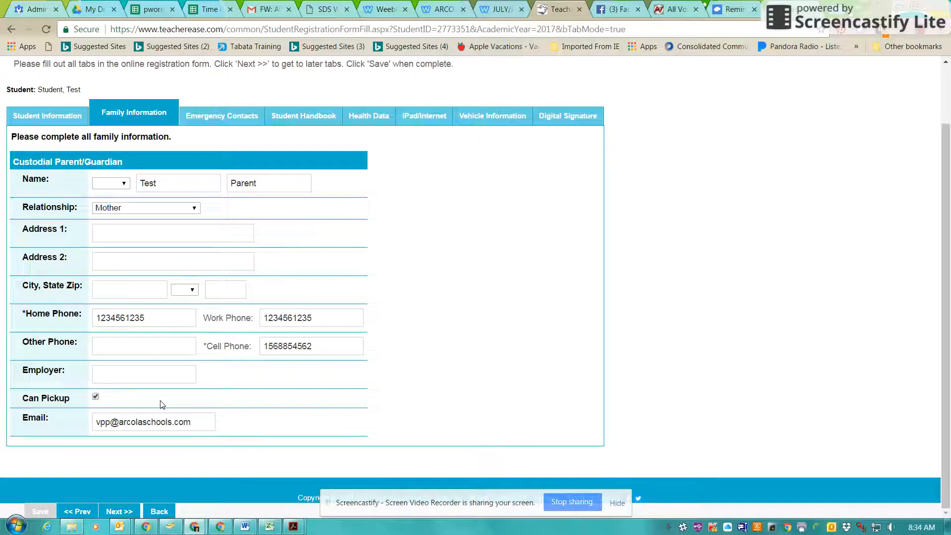
Step: Keep Mother as the custodial guardian's relationship and continue to Emergency Contacts
left_click(118, 210)
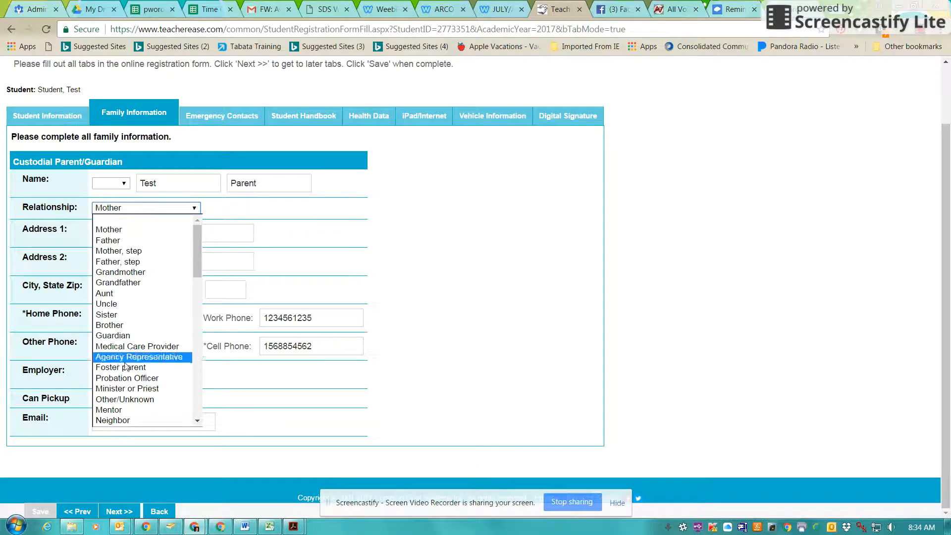
scroll(141, 238, "down", 15)
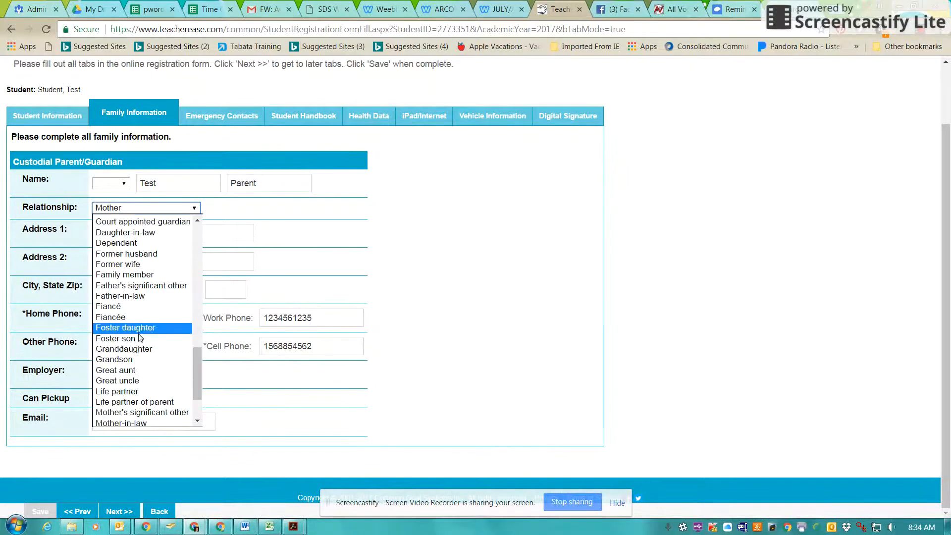
scroll(138, 345, "up", 15)
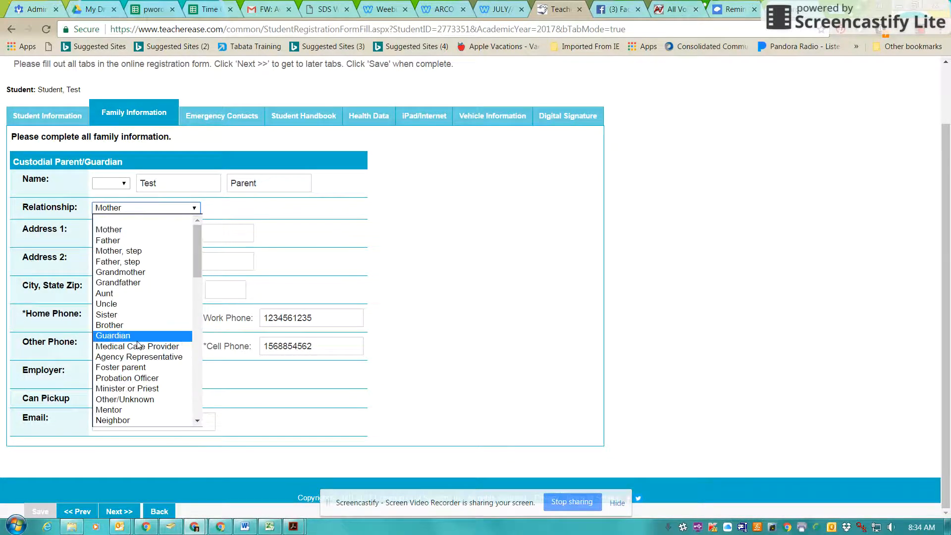
left_click(110, 227)
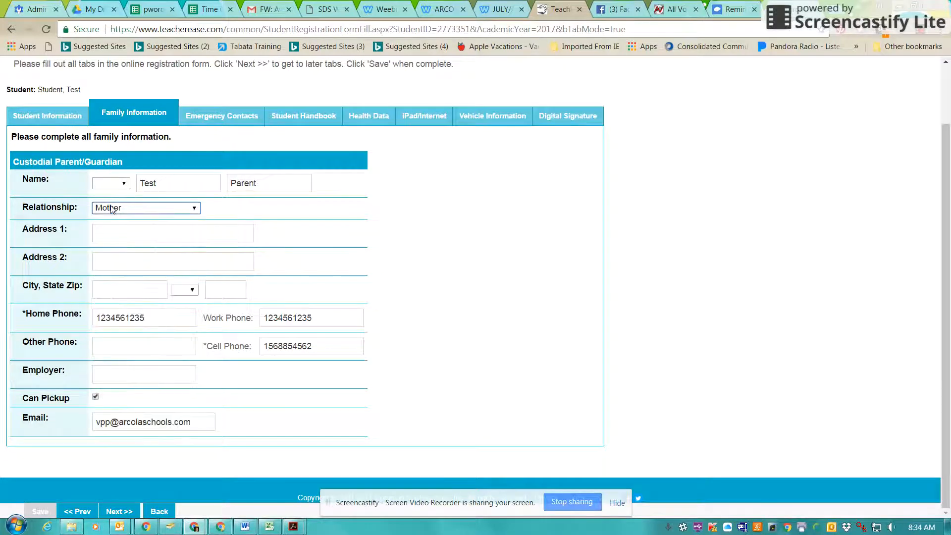
left_click(245, 119)
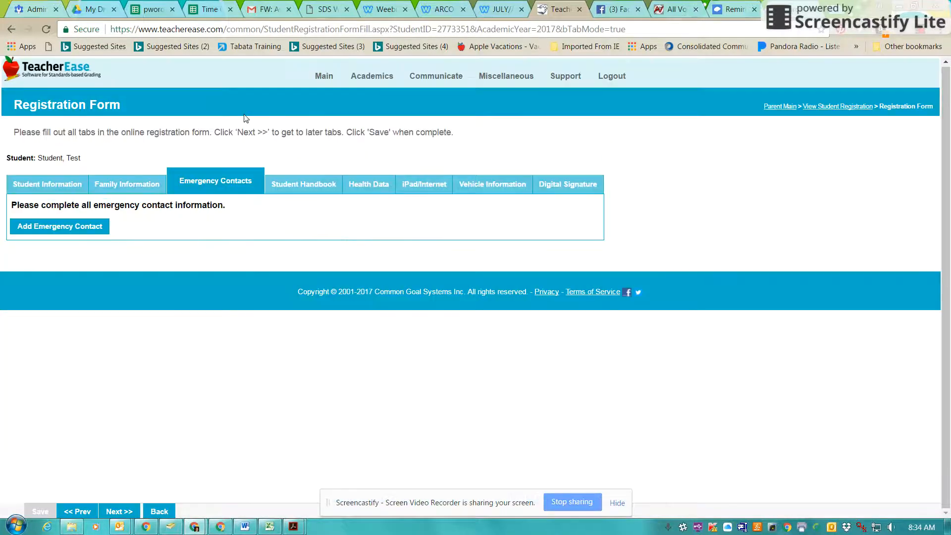
Step: Delete the blank emergency contact after the missing-information warning, then proceed to Student Handbook
left_click(70, 229)
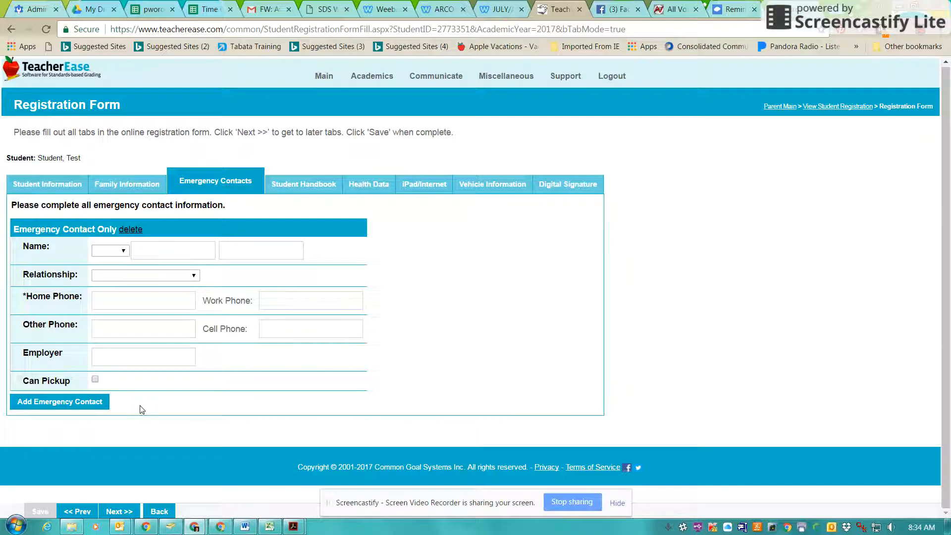
left_click(292, 189)
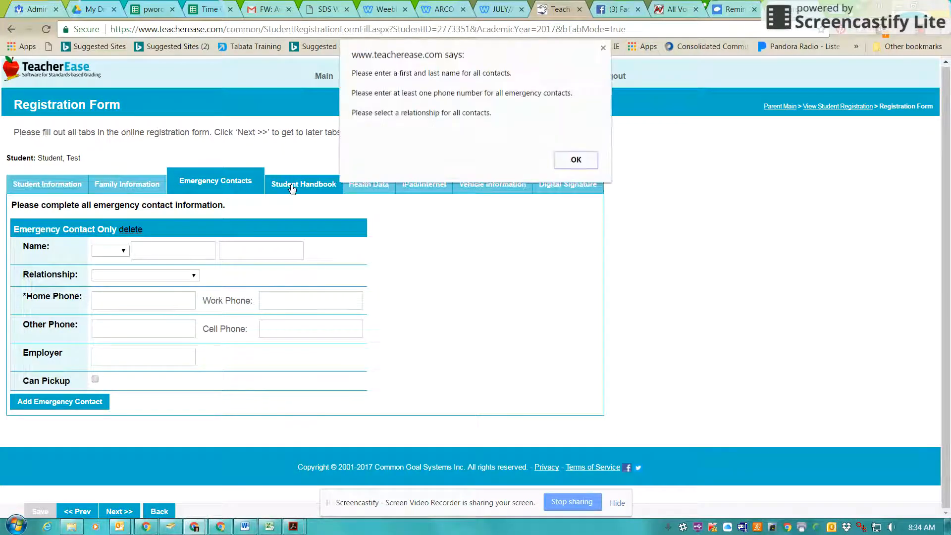
left_click(573, 160)
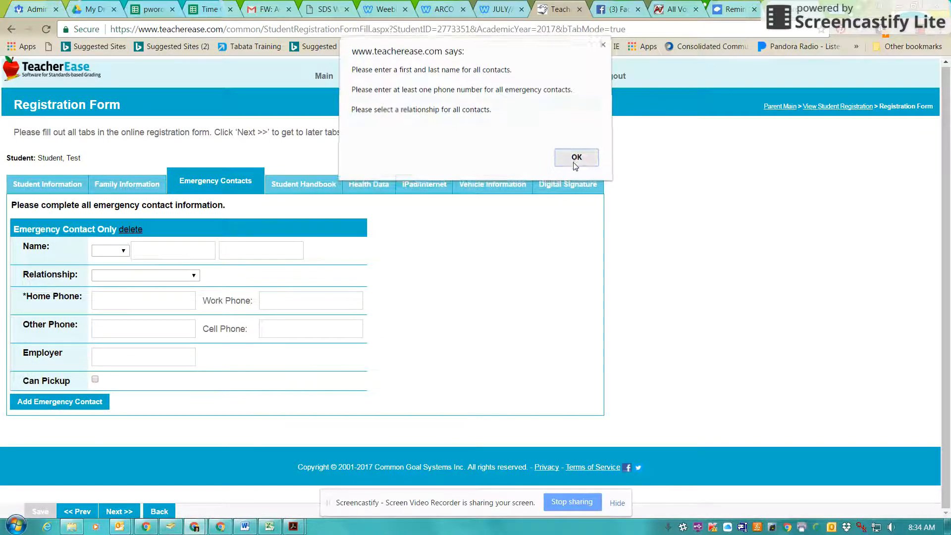
left_click(125, 229)
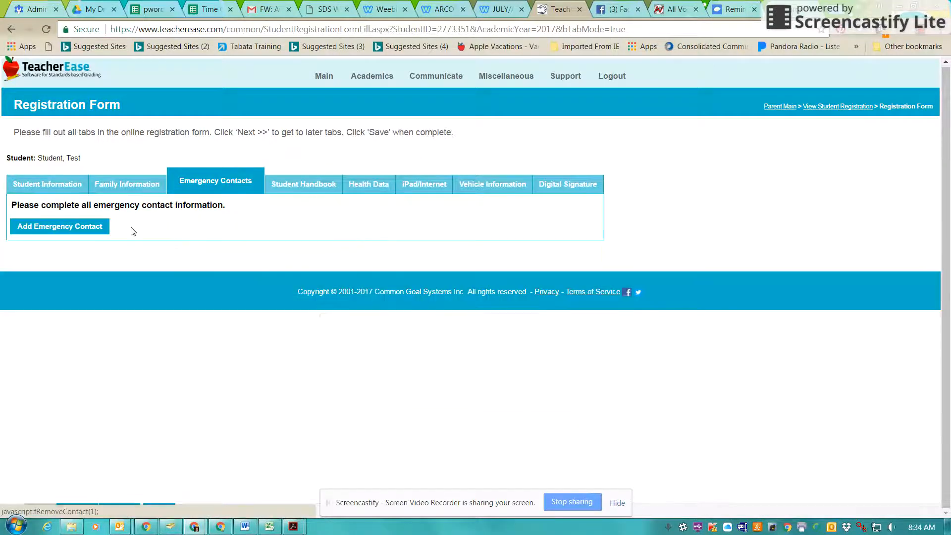
left_click(300, 193)
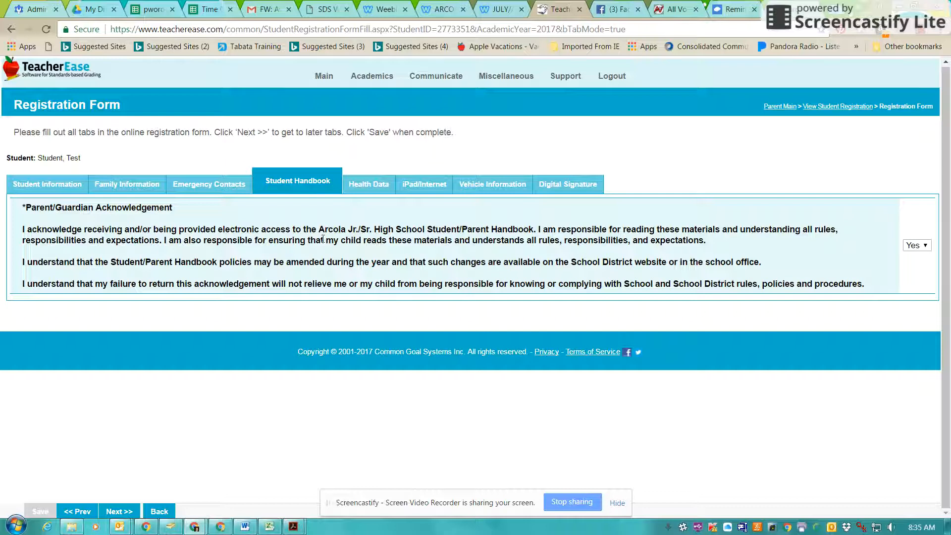
Step: On Health Data, enter NA for the physician name and phone and the dentist name
left_click(360, 186)
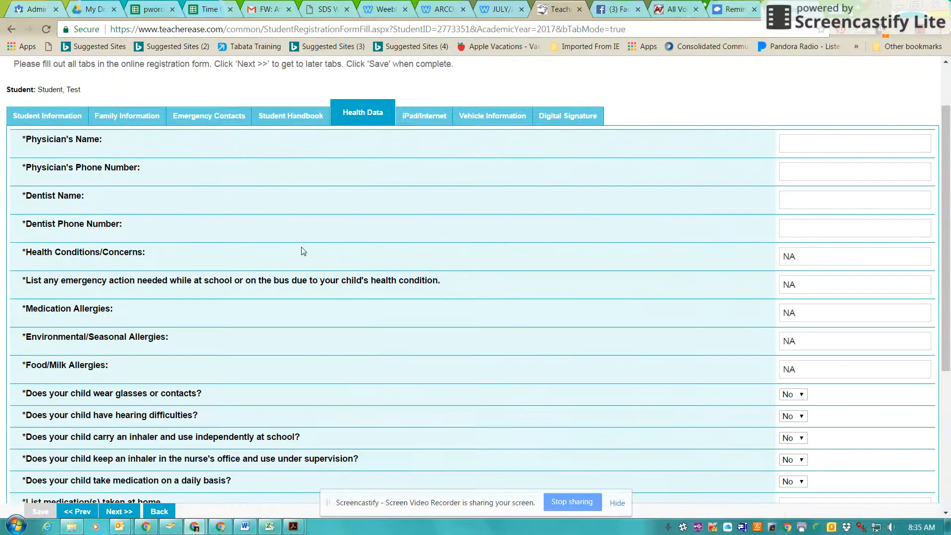
left_click(823, 148)
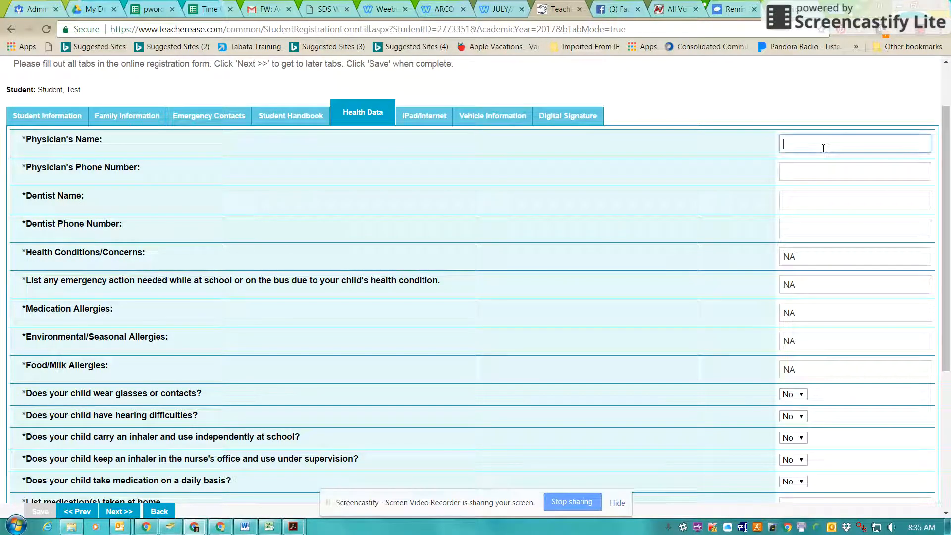
type("NA")
key("Tab")
type("NA")
key("Tab")
type("NA")
key("Tab")
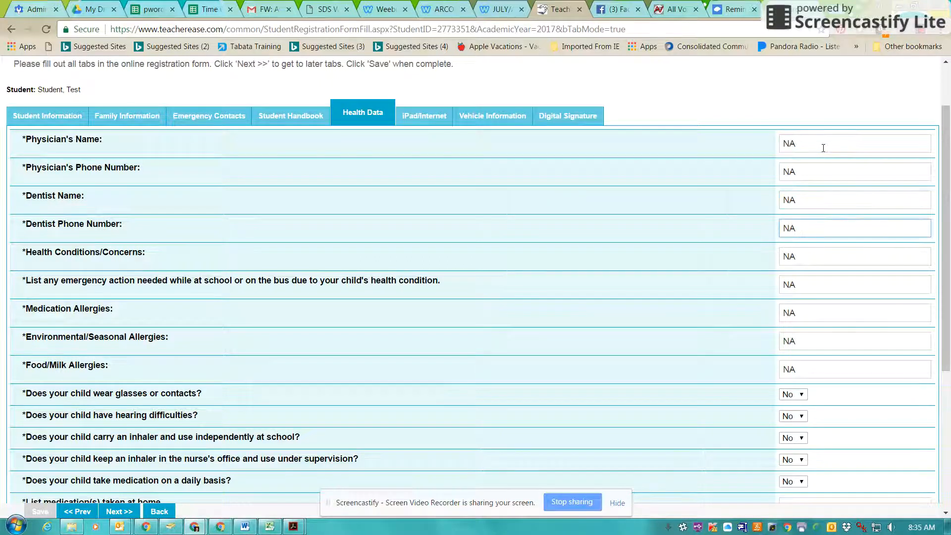
scroll(824, 174, "up", 1)
scroll(824, 298, "down", 6)
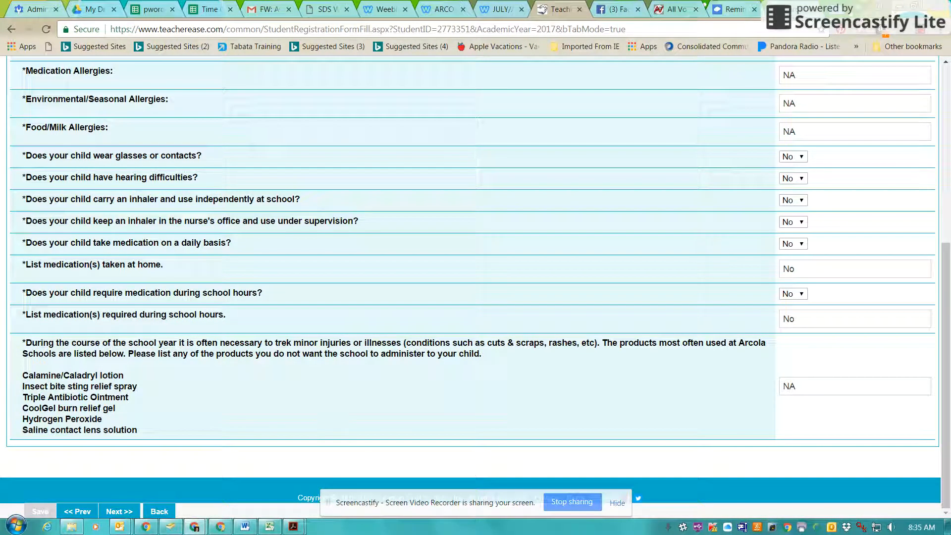
Step: Advance past the iPad/Internet section to the Vehicle Information questions
left_click(119, 512)
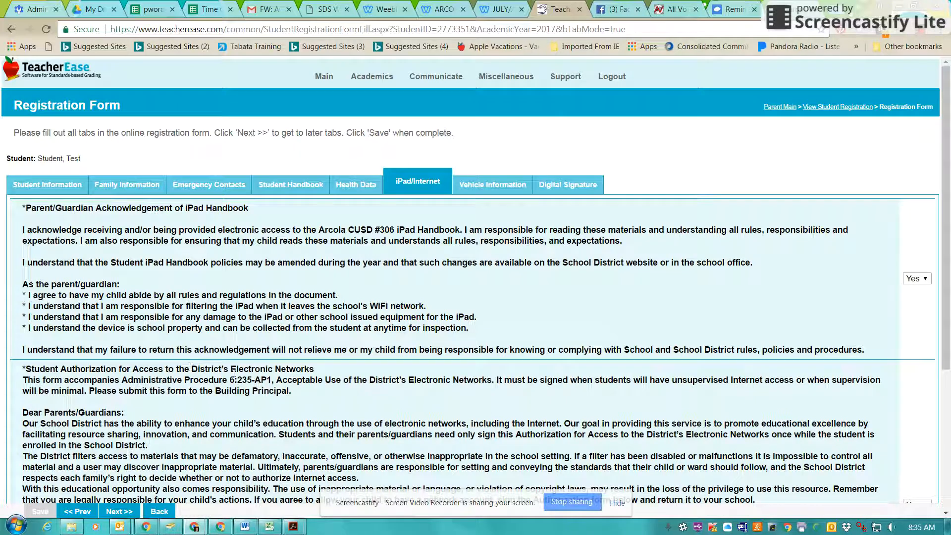
scroll(786, 382, "down", 2)
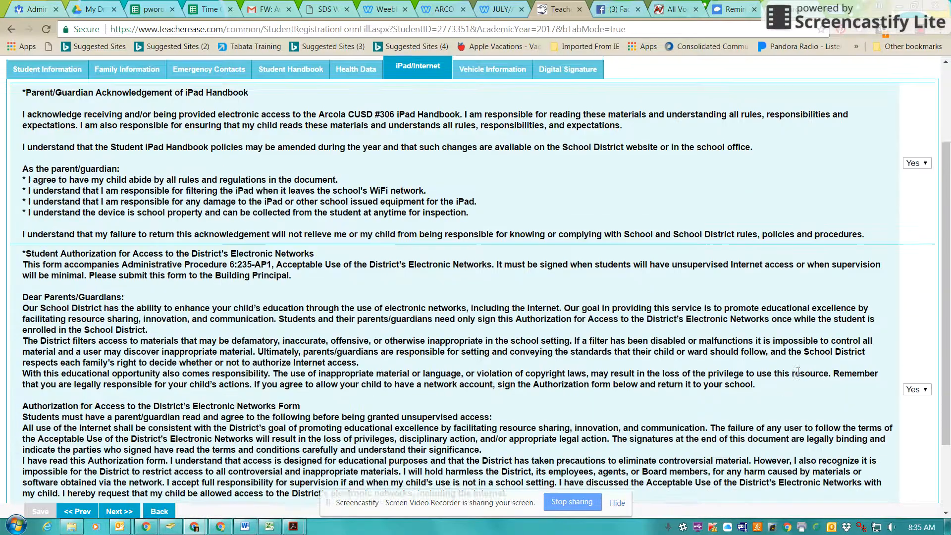
scroll(595, 415, "up", 2)
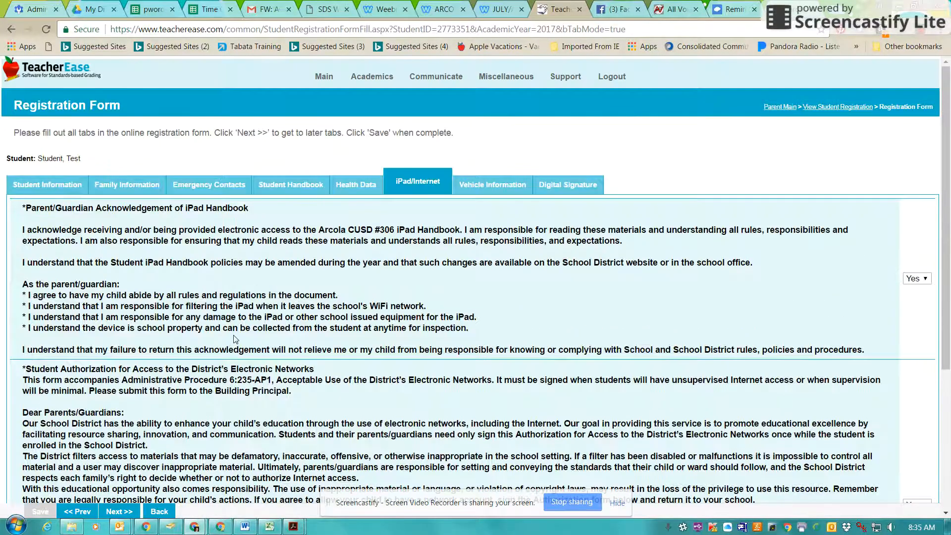
left_click(493, 191)
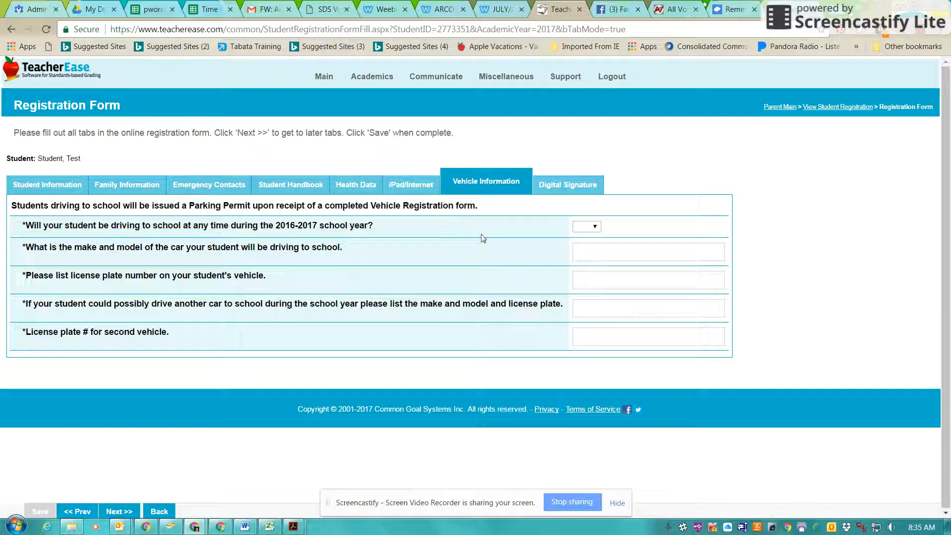
Step: Answer No to student driving and enter NA in both cars' make/model and plate fields
left_click(597, 227)
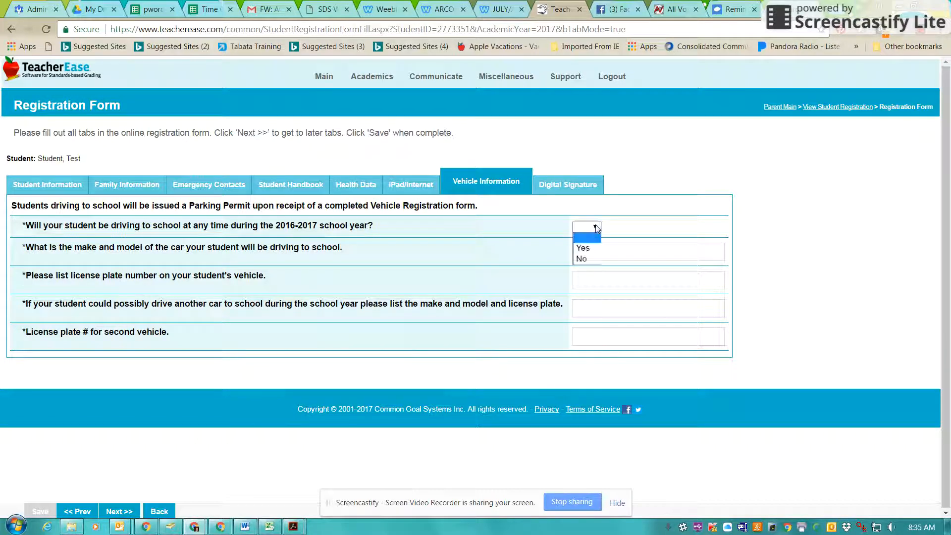
left_click(586, 260)
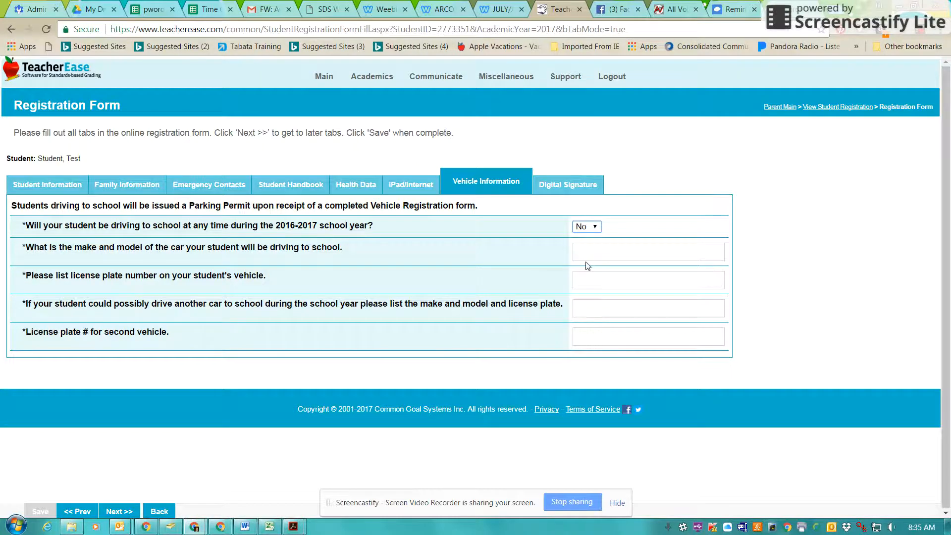
left_click(589, 248)
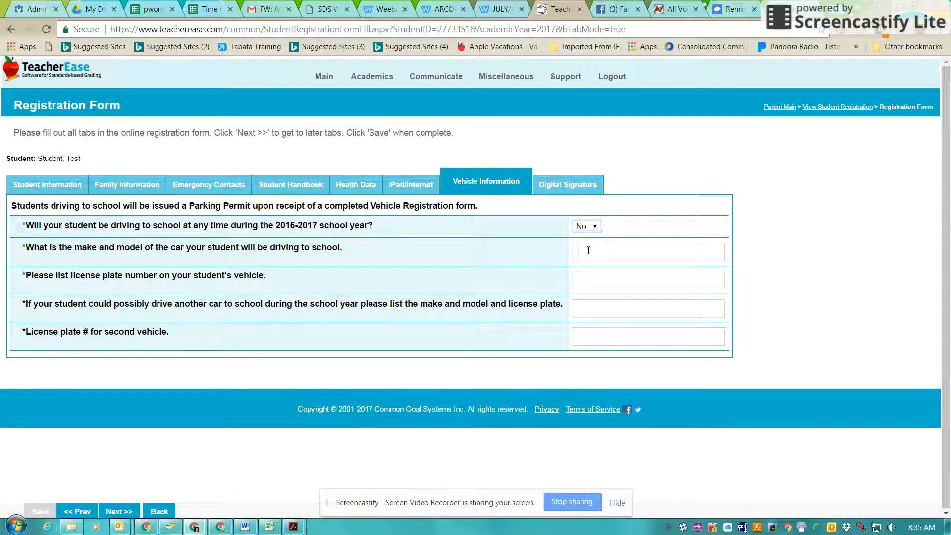
type("NA")
left_click(592, 281)
type("NA")
key("Tab")
type("Na")
key("Tab")
type("NA")
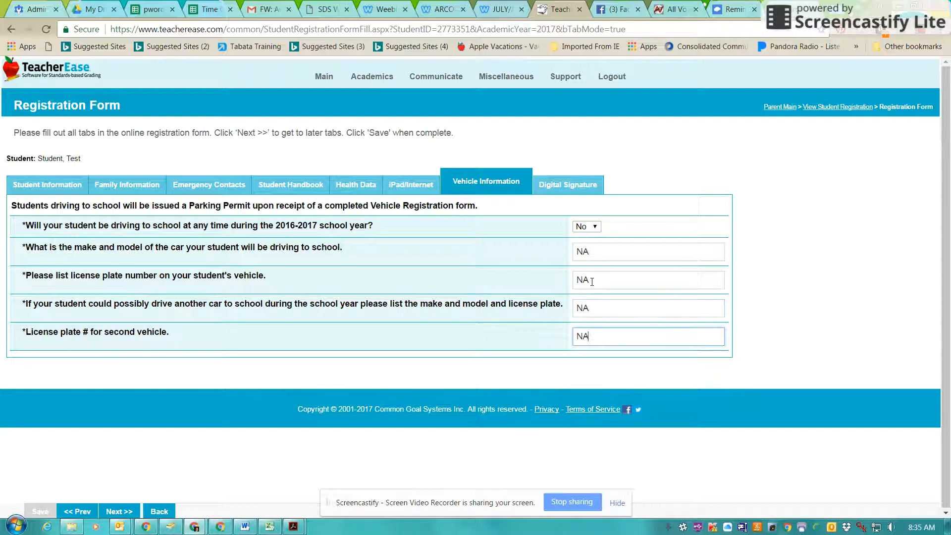
left_click(588, 186)
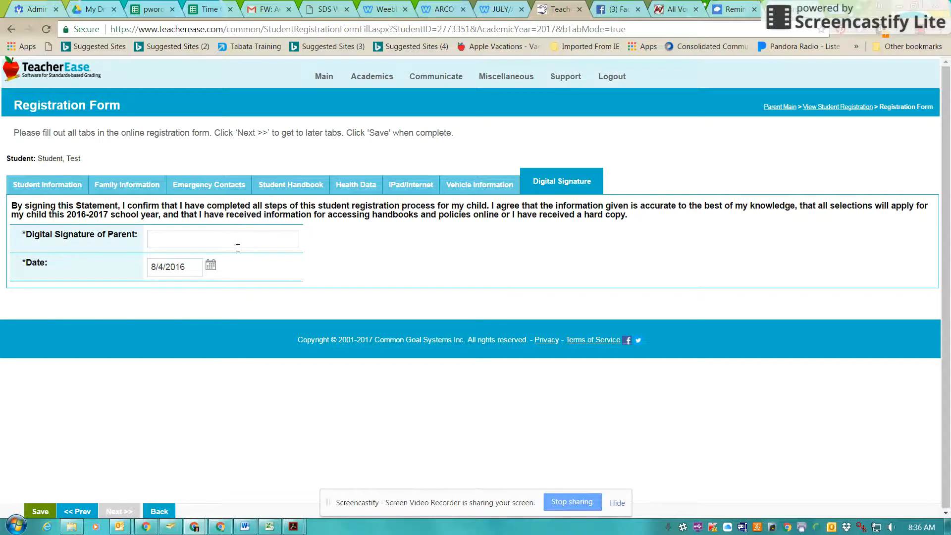
Step: Sign with the parent's name, date the signature 06/28/2017, and save the form
left_click(242, 234)
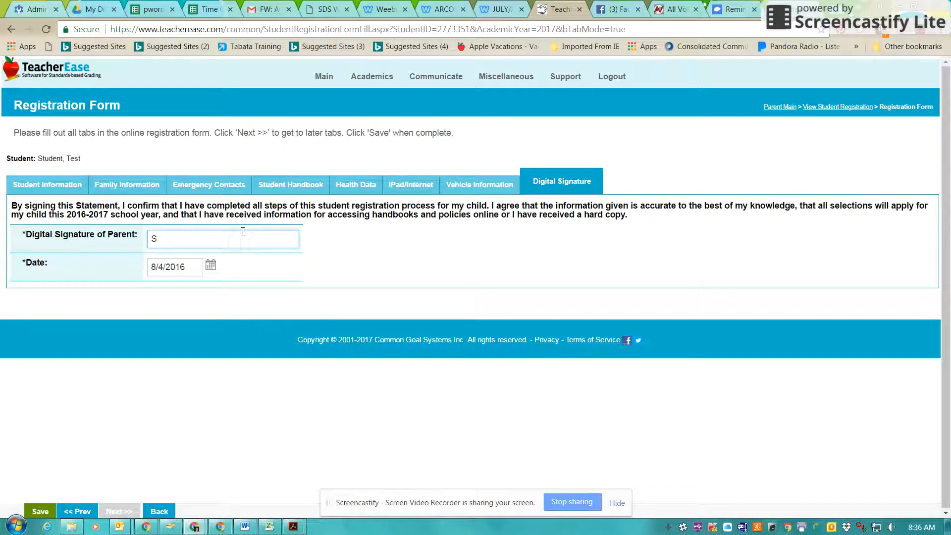
type("Test Parent")
key("Tab")
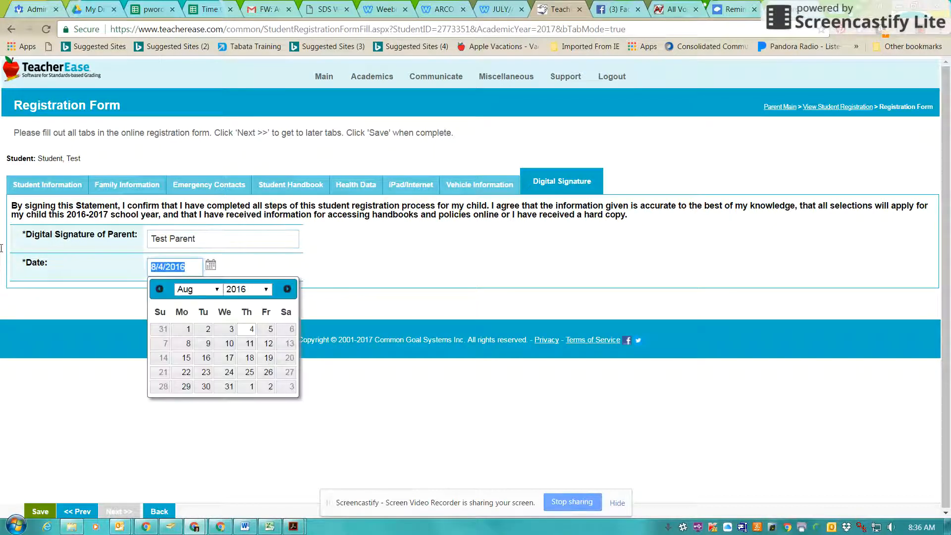
type("06/")
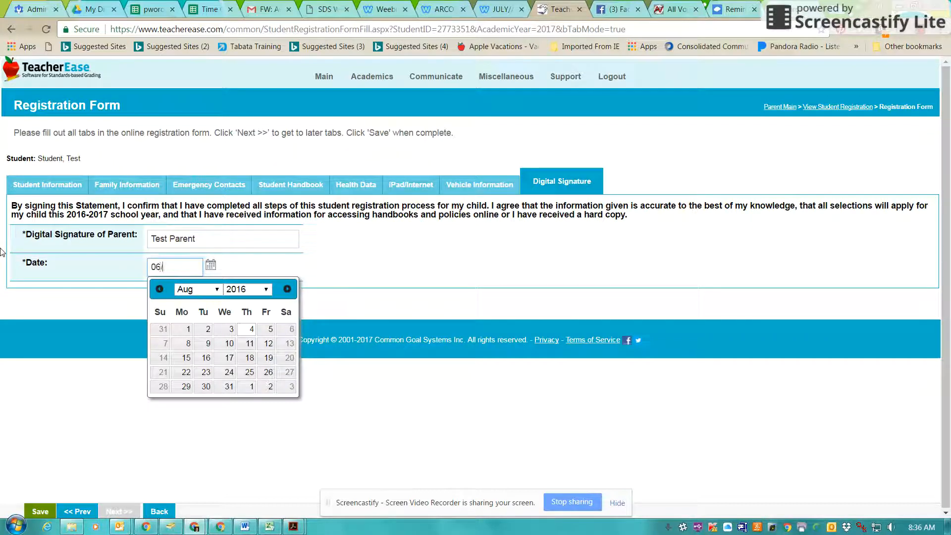
type("28/2017")
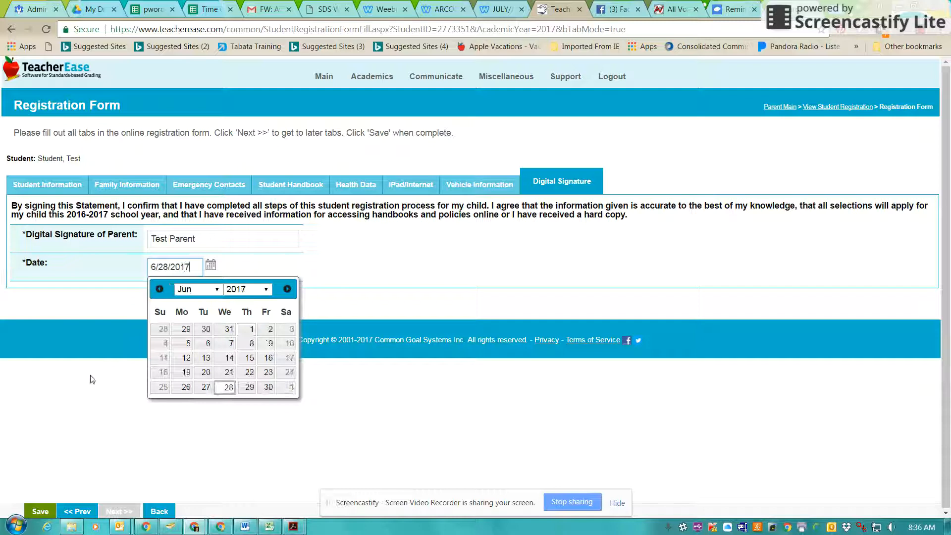
left_click(91, 380)
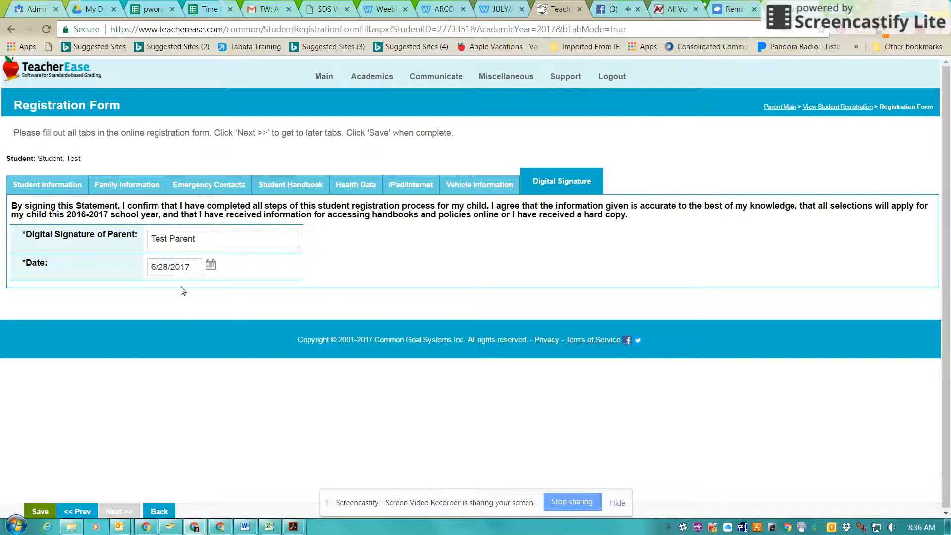
left_click(41, 512)
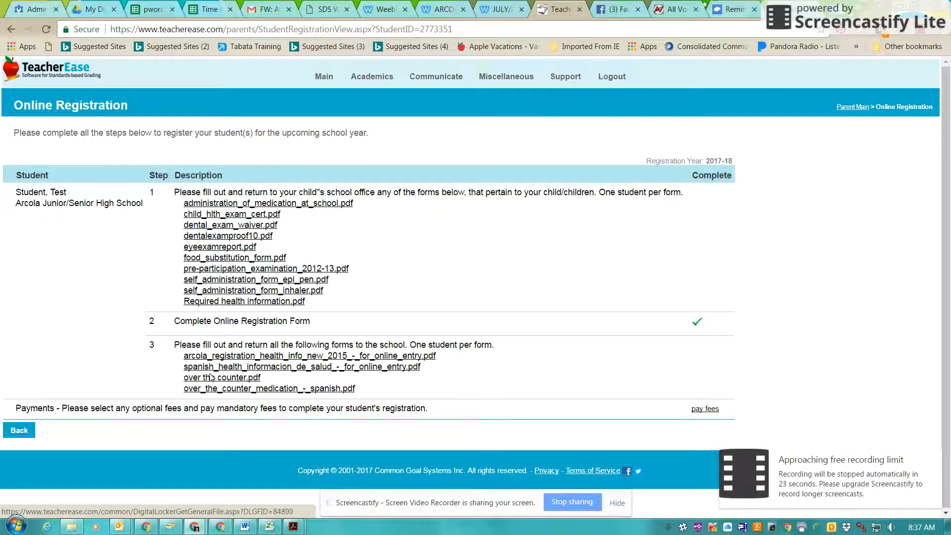
Step: Follow the pay fees link from the Online Registration overview
left_click(714, 409)
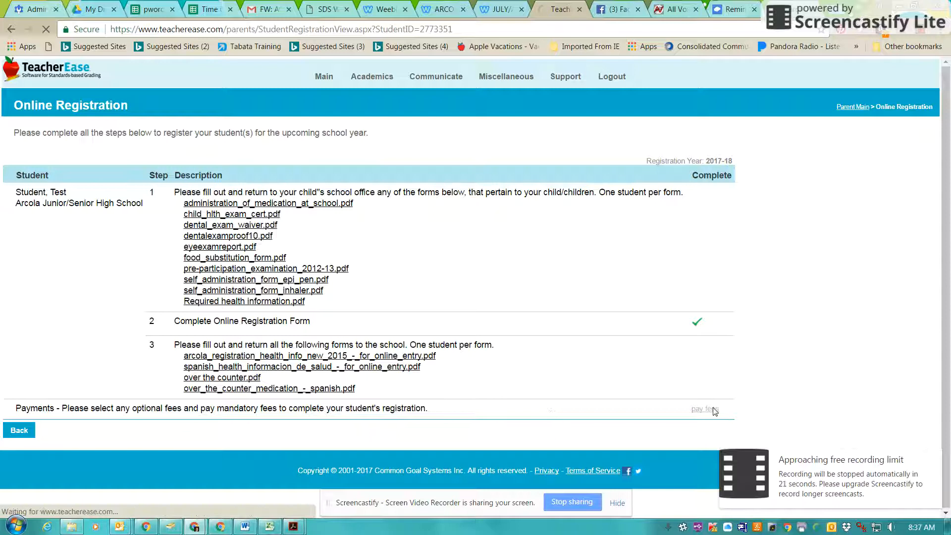